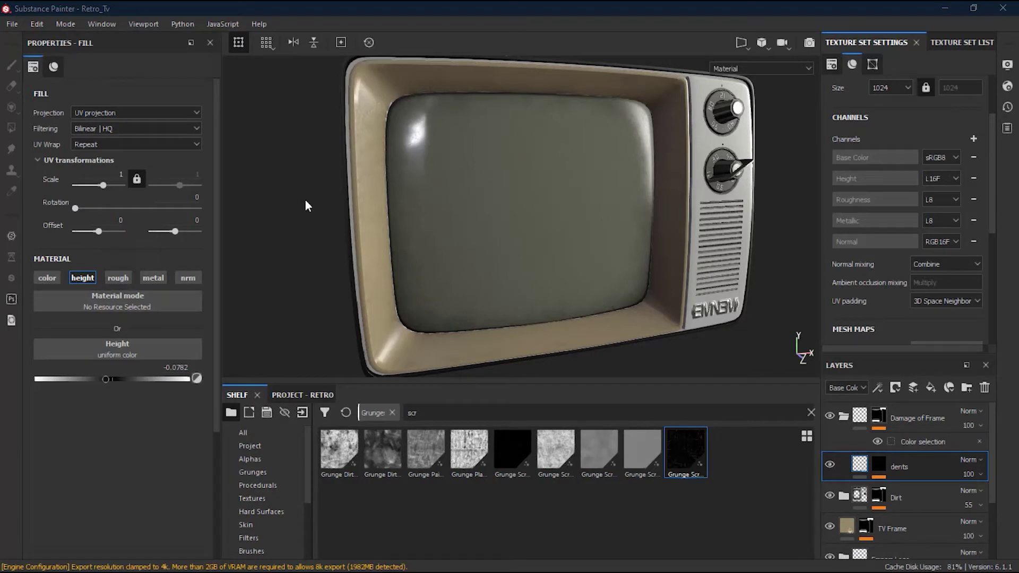
# Step: Add a layer folder named "Beige Break" above the Damage of Frame folder
pyautogui.keyDown('alt'); pyautogui.moveTo(628, 200); pyautogui.dragTo(552, 227); pyautogui.keyUp('alt')
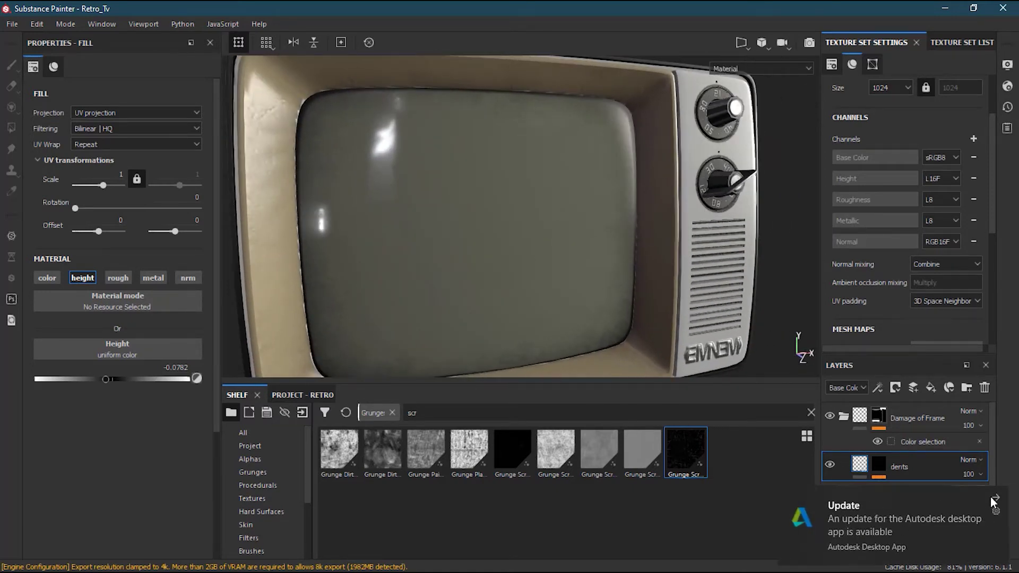
pyautogui.click(997, 498)
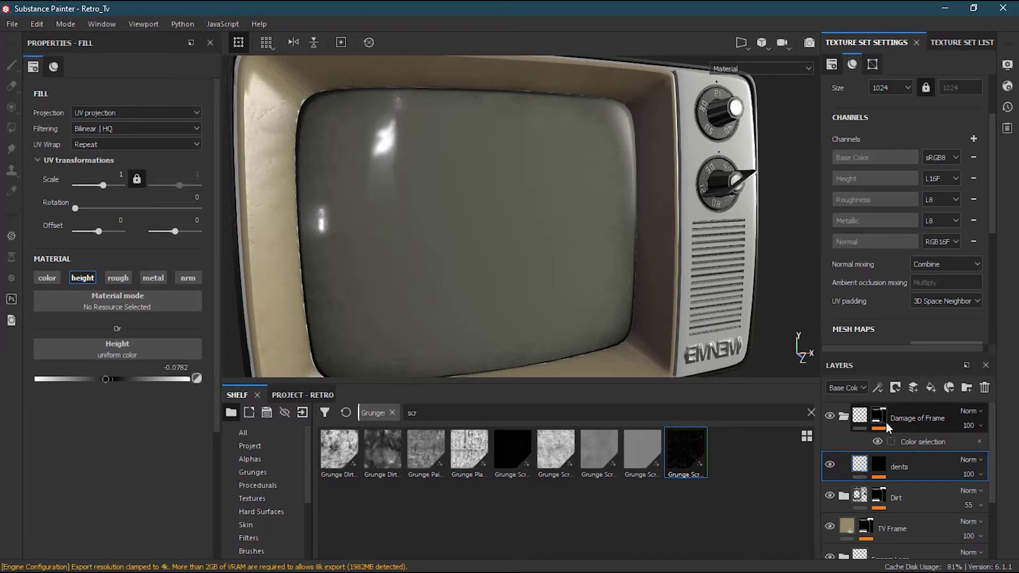
pyautogui.click(843, 414)
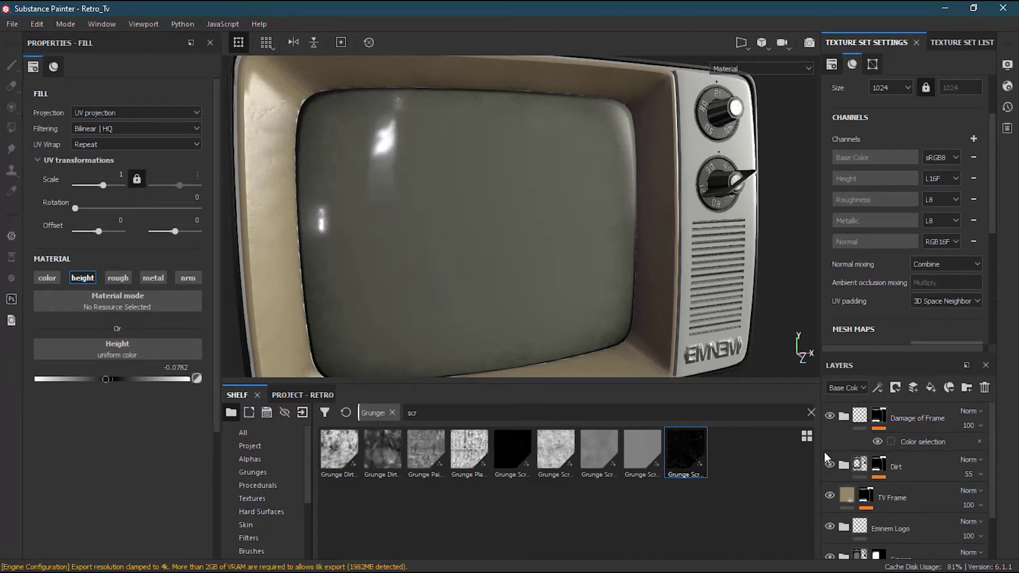
pyautogui.click(855, 422)
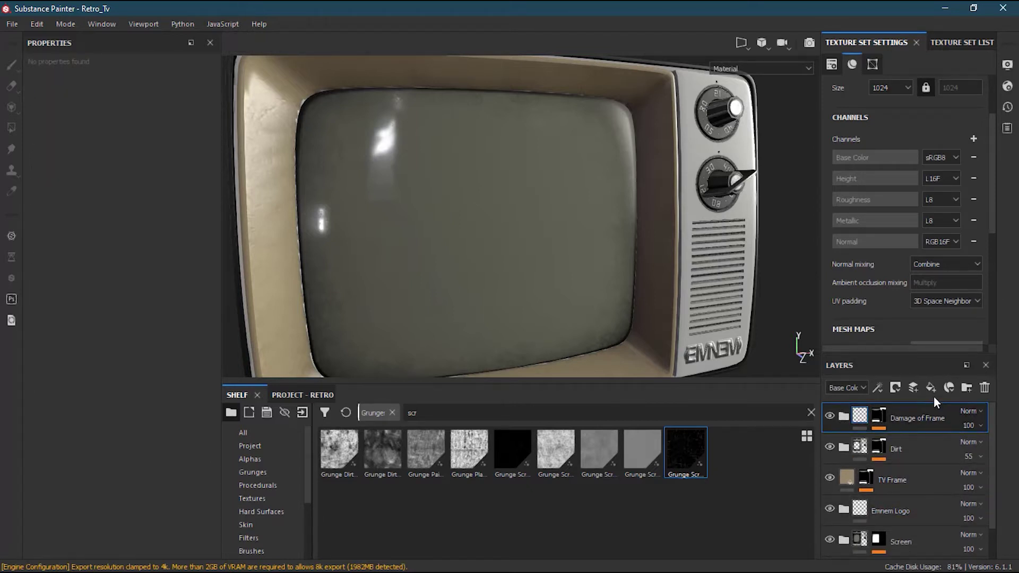
pyautogui.click(967, 388)
pyautogui.doubleClick(908, 419)
pyautogui.write('Beige Break')
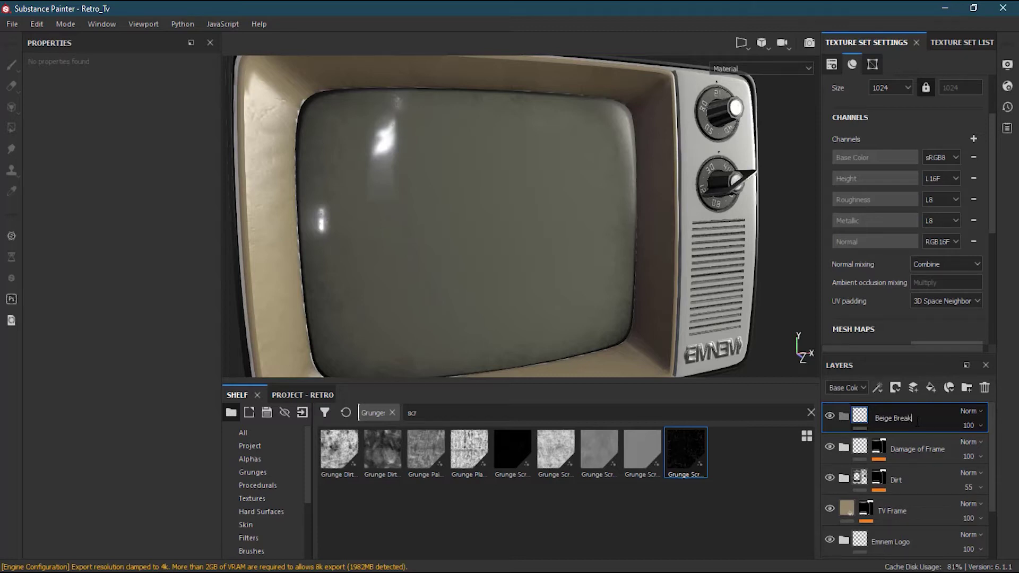
pyautogui.press('Return')
# Step: Move the Damage of Frame, Dirt and TV Frame layers into the Beige Break folder and check its effect by toggling its visibility
pyautogui.click(924, 445)
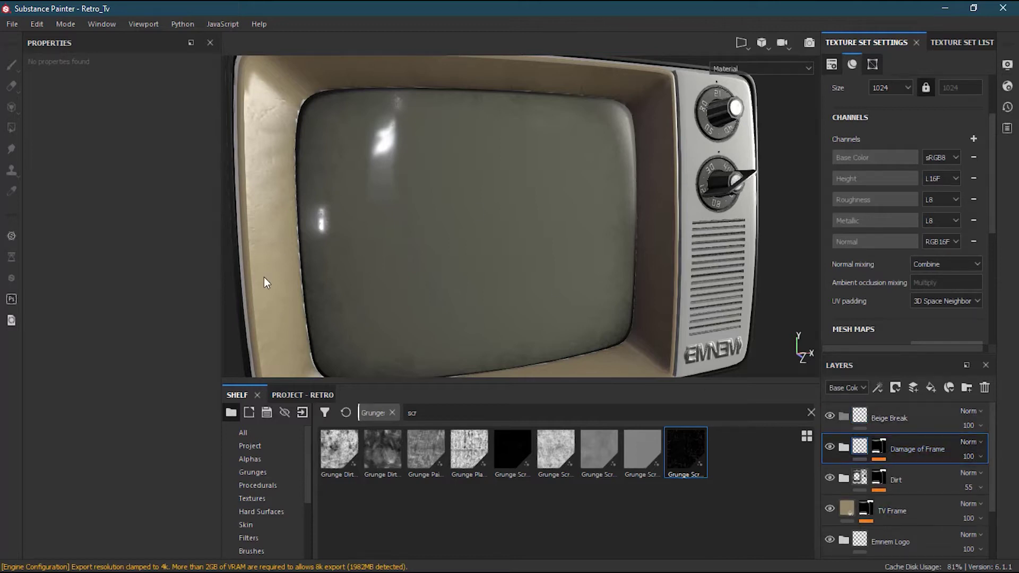
pyautogui.keyDown('shift'); pyautogui.click(925, 515); pyautogui.keyUp('shift')
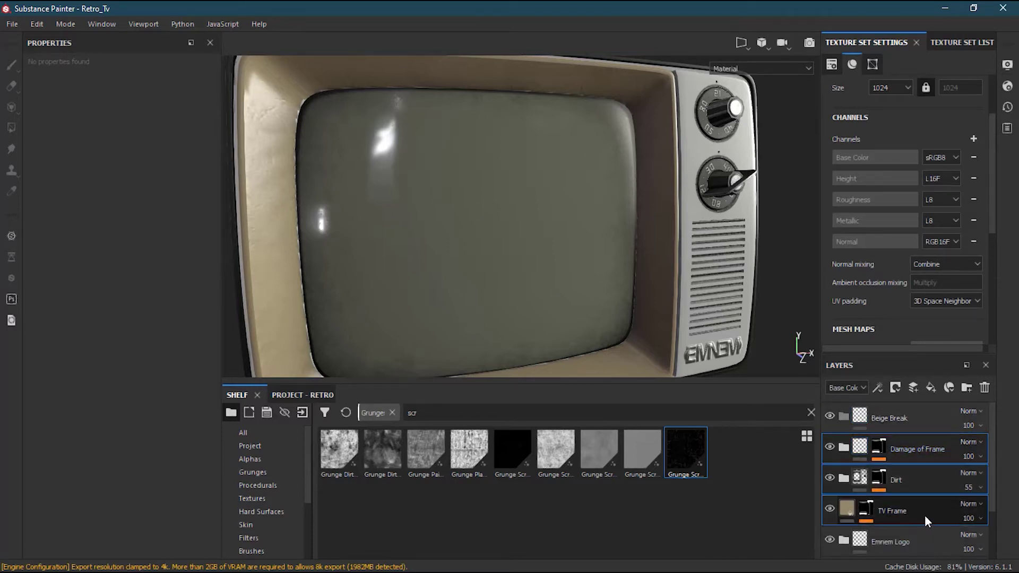
pyautogui.moveTo(910, 450); pyautogui.dragTo(902, 420)
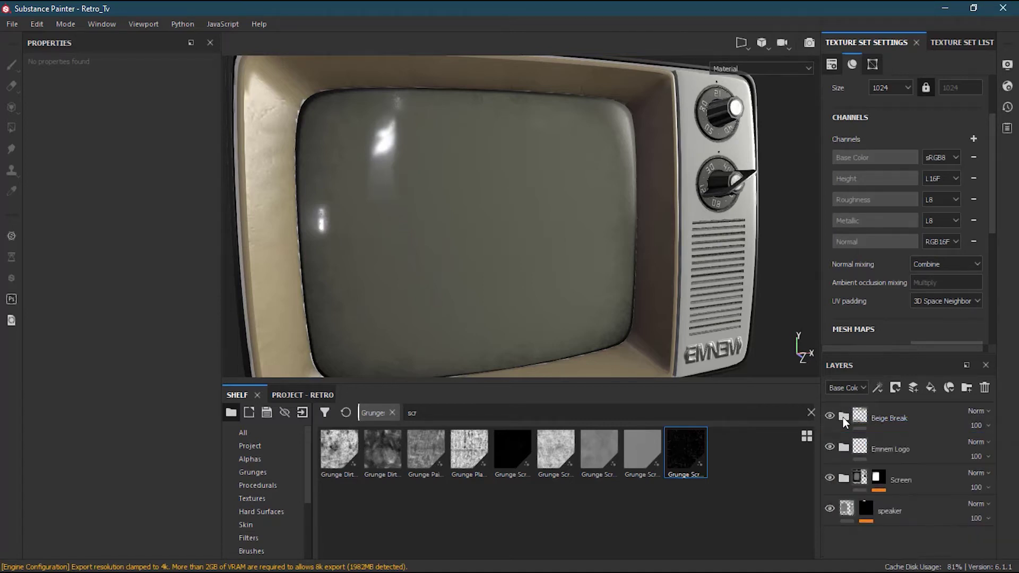
pyautogui.click(844, 418)
pyautogui.keyDown('alt'); pyautogui.moveTo(661, 274); pyautogui.dragTo(599, 274, button='right'); pyautogui.keyUp('alt')
pyautogui.keyDown('alt'); pyautogui.moveTo(616, 283); pyautogui.dragTo(616, 266, button='middle'); pyautogui.keyUp('alt')
pyautogui.click(830, 417)
pyautogui.click(829, 416)
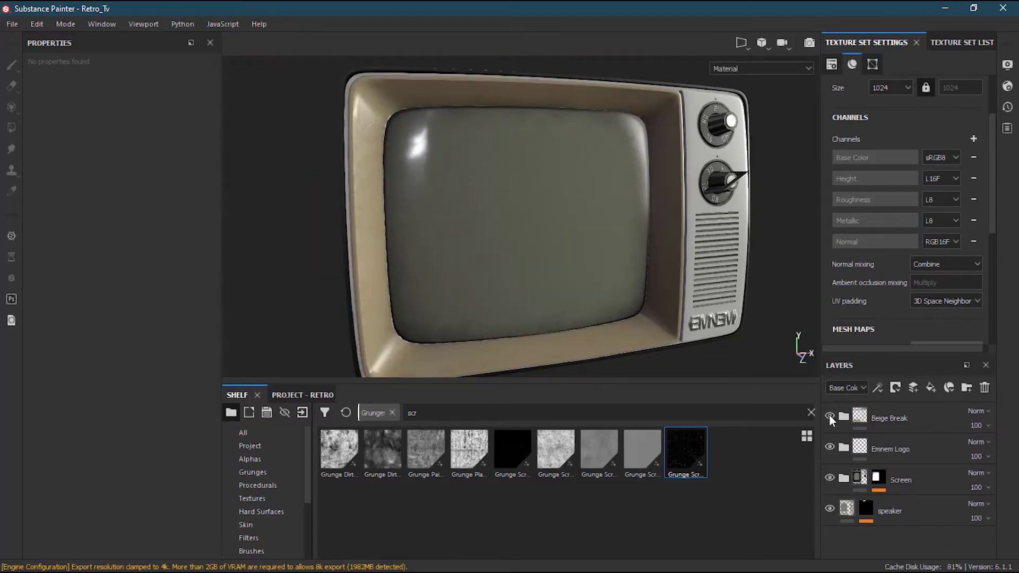
# Step: Create a smart material from the Beige Break folder
pyautogui.rightClick(907, 416)
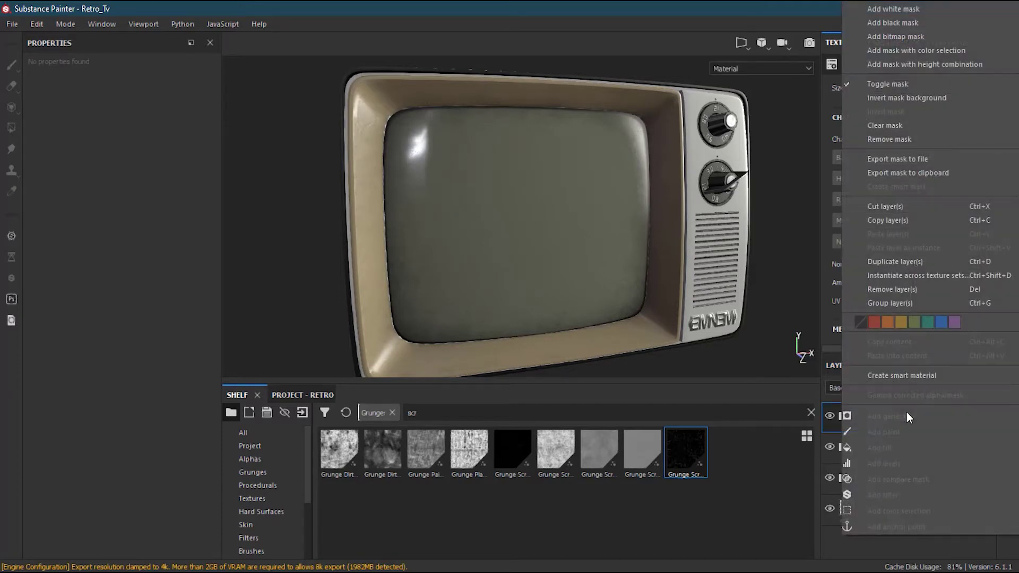
pyautogui.click(912, 375)
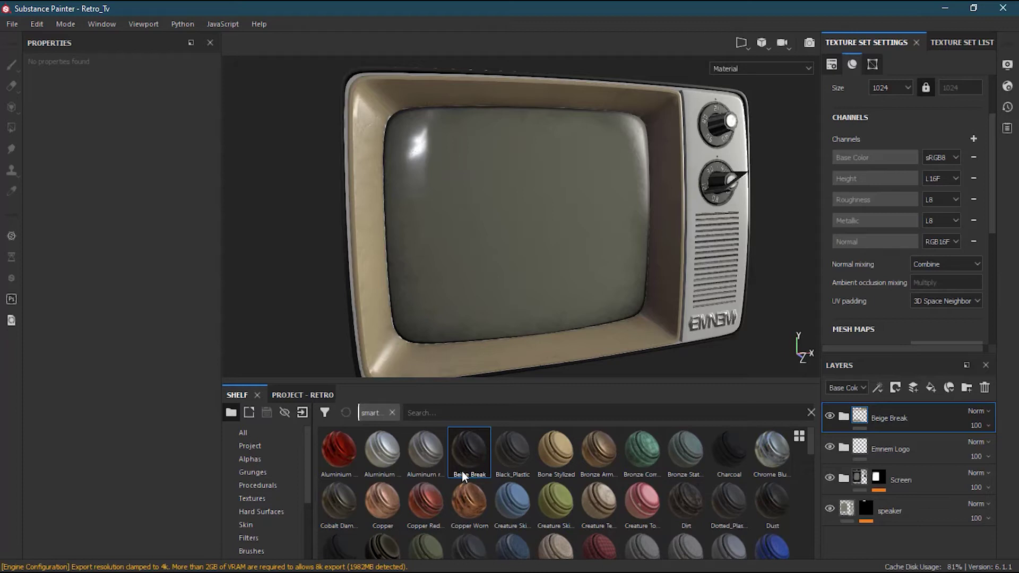
pyautogui.keyDown('alt'); pyautogui.moveTo(730, 266); pyautogui.dragTo(632, 282); pyautogui.keyUp('alt')
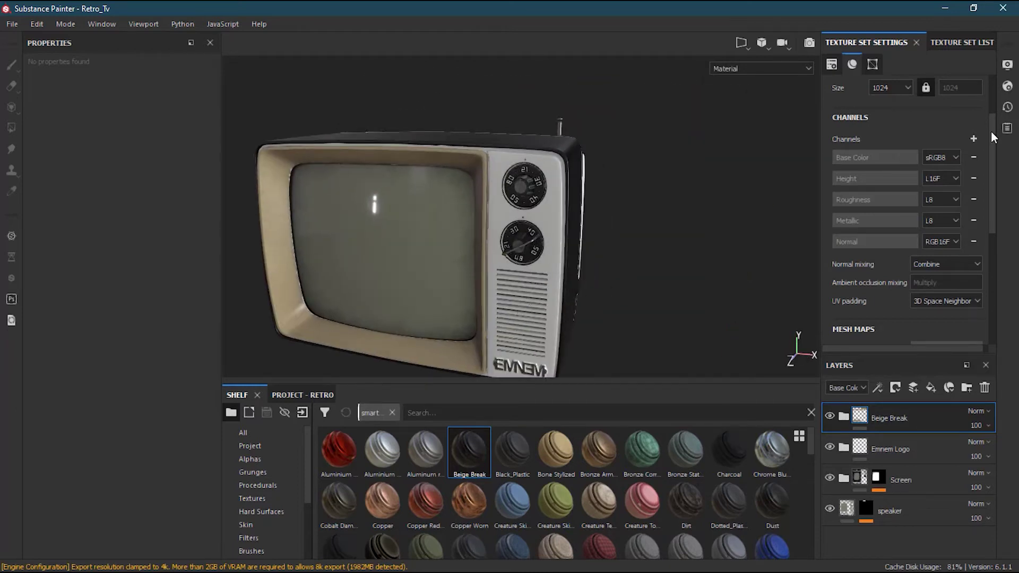
pyautogui.keyDown('alt'); pyautogui.moveTo(674, 225); pyautogui.dragTo(578, 237); pyautogui.keyUp('alt')
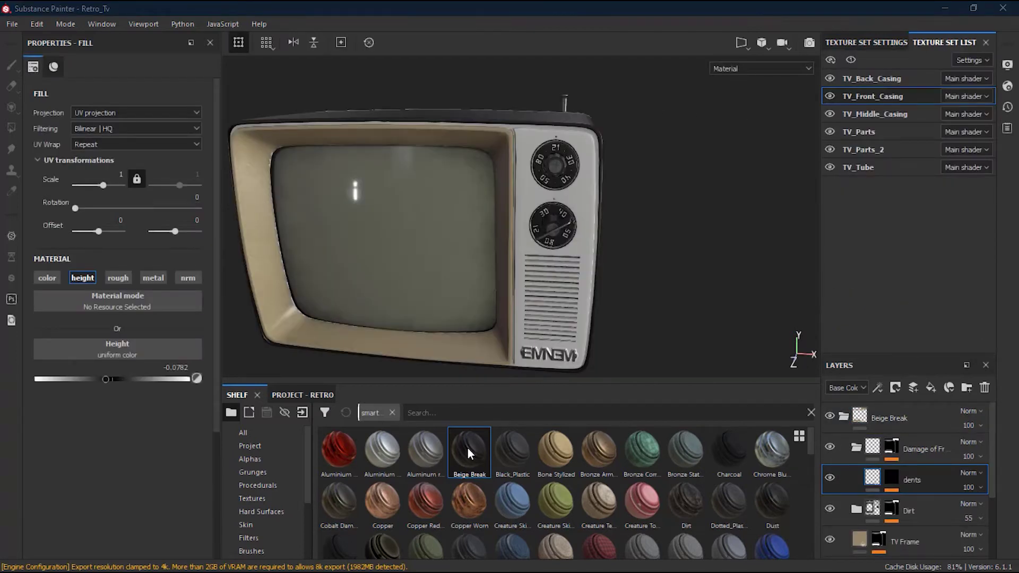
# Step: Delete the Beige Break smart material from the shelf and collapse the Beige Break layer folder
pyautogui.rightClick(463, 446)
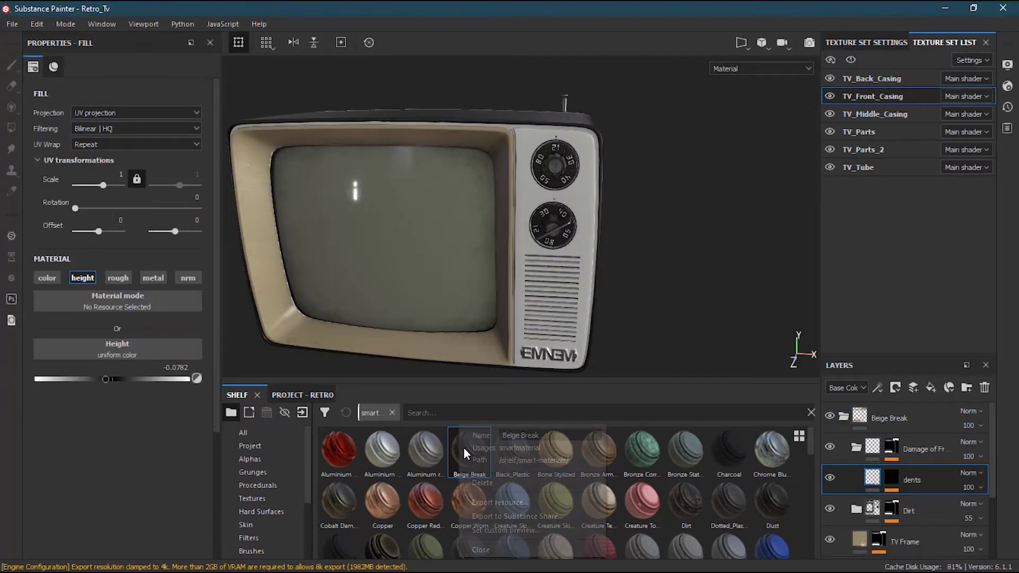
pyautogui.click(508, 479)
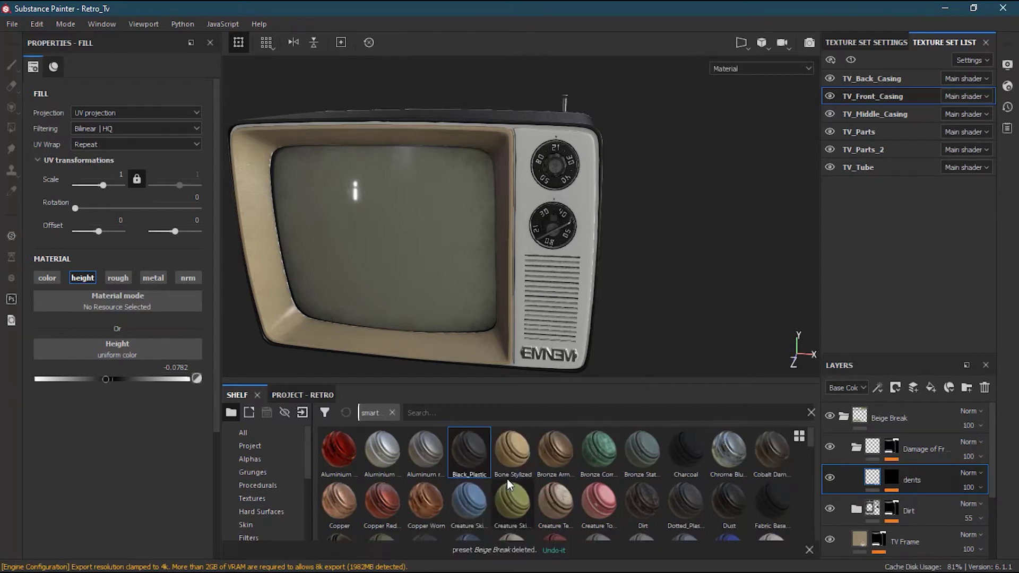
pyautogui.click(839, 413)
# Step: Switch the viewport display from Material to the ID mesh map
pyautogui.keyDown('alt'); pyautogui.moveTo(563, 302); pyautogui.dragTo(781, 144); pyautogui.keyUp('alt')
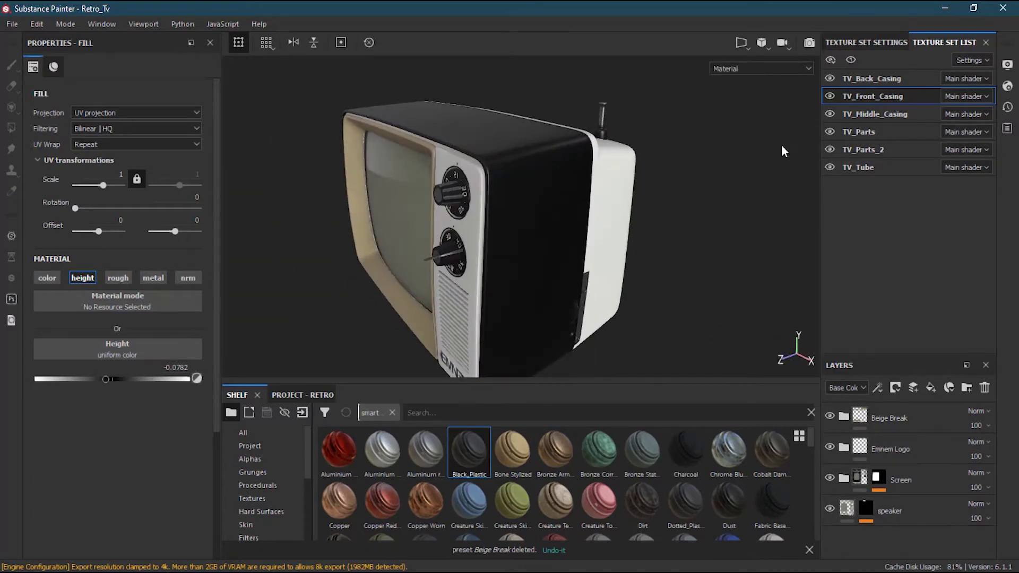
pyautogui.click(758, 69)
pyautogui.scroll(-2, 761, 92)
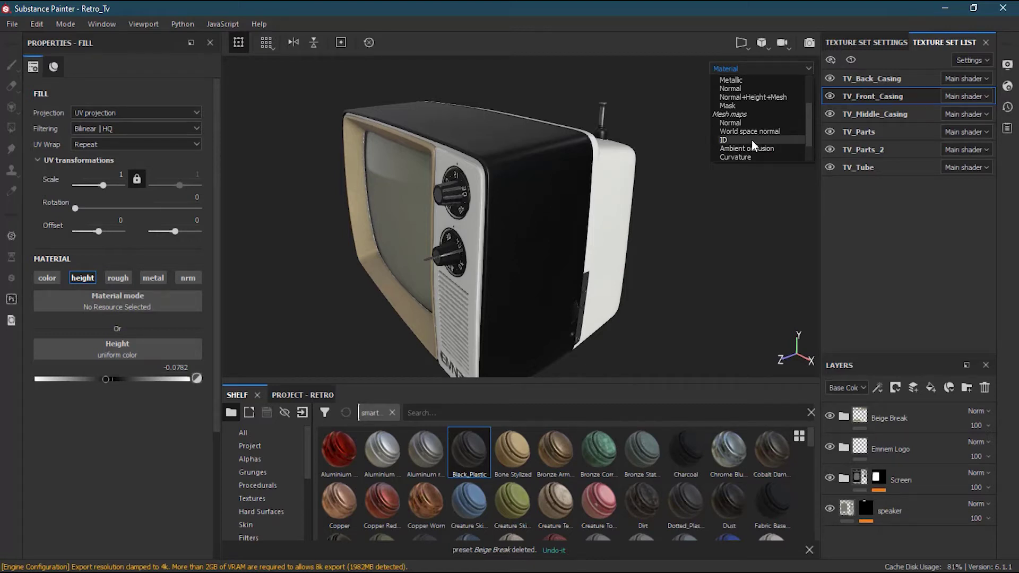
pyautogui.click(752, 141)
# Step: Examine how the ID colours divide the TV's casing, screen, frame and controls from the front and side
pyautogui.keyDown('alt'); pyautogui.moveTo(616, 249); pyautogui.dragTo(664, 276); pyautogui.keyUp('alt')
pyautogui.keyDown('alt'); pyautogui.moveTo(525, 265); pyautogui.dragTo(524, 258, button='right'); pyautogui.keyUp('alt')
pyautogui.keyDown('alt'); pyautogui.moveTo(523, 258); pyautogui.dragTo(558, 271); pyautogui.keyUp('alt')
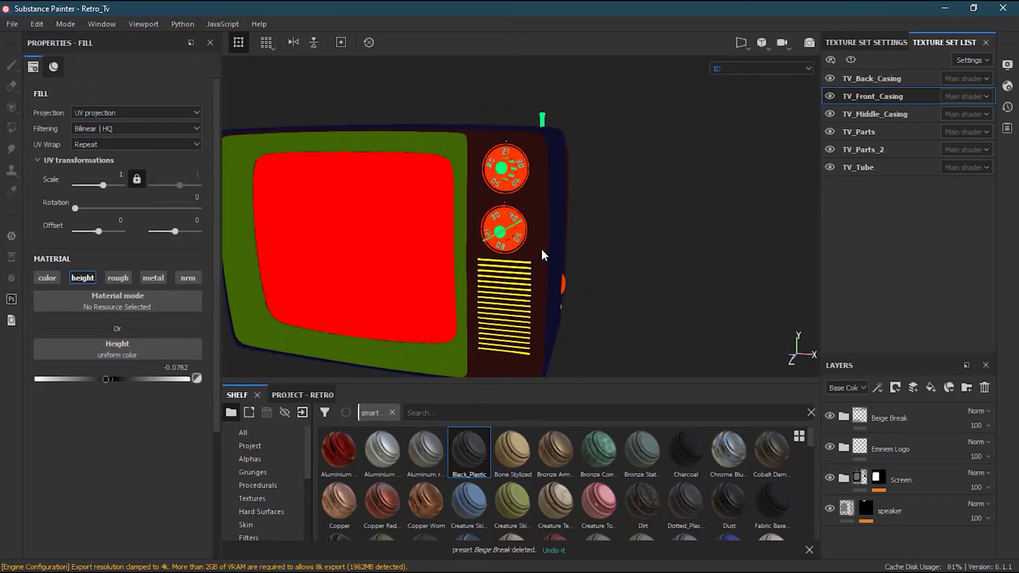
pyautogui.keyDown('alt'); pyautogui.moveTo(581, 253); pyautogui.dragTo(560, 266); pyautogui.keyUp('alt')
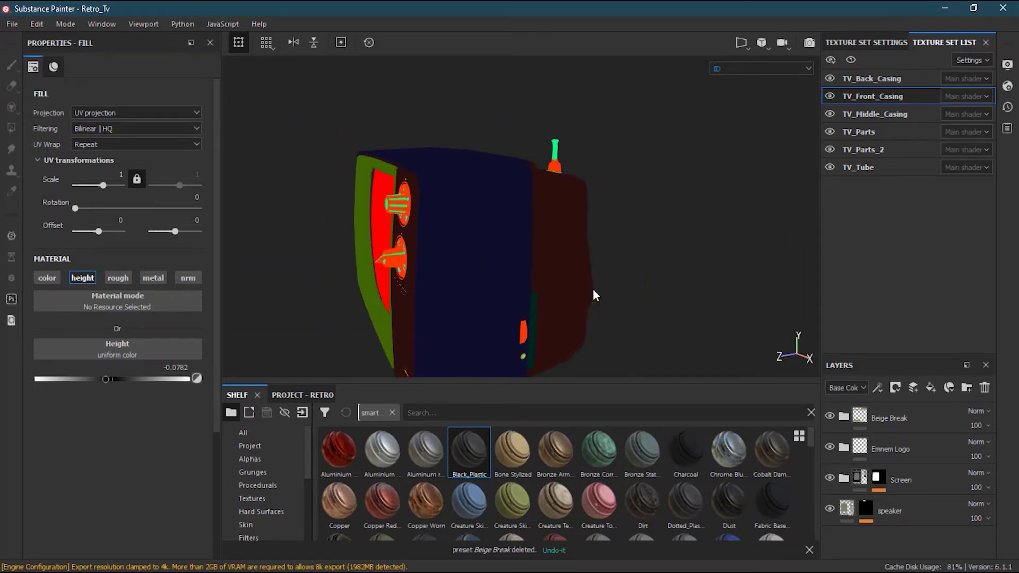
pyautogui.keyDown('alt'); pyautogui.moveTo(663, 293); pyautogui.dragTo(646, 330); pyautogui.keyUp('alt')
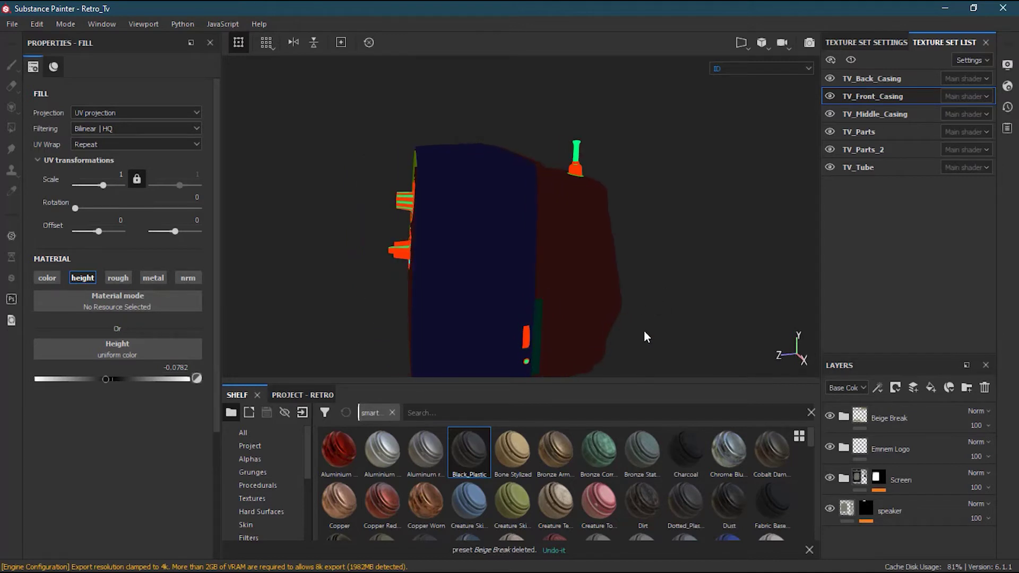
pyautogui.keyDown('alt'); pyautogui.moveTo(572, 277); pyautogui.dragTo(433, 271); pyautogui.keyUp('alt')
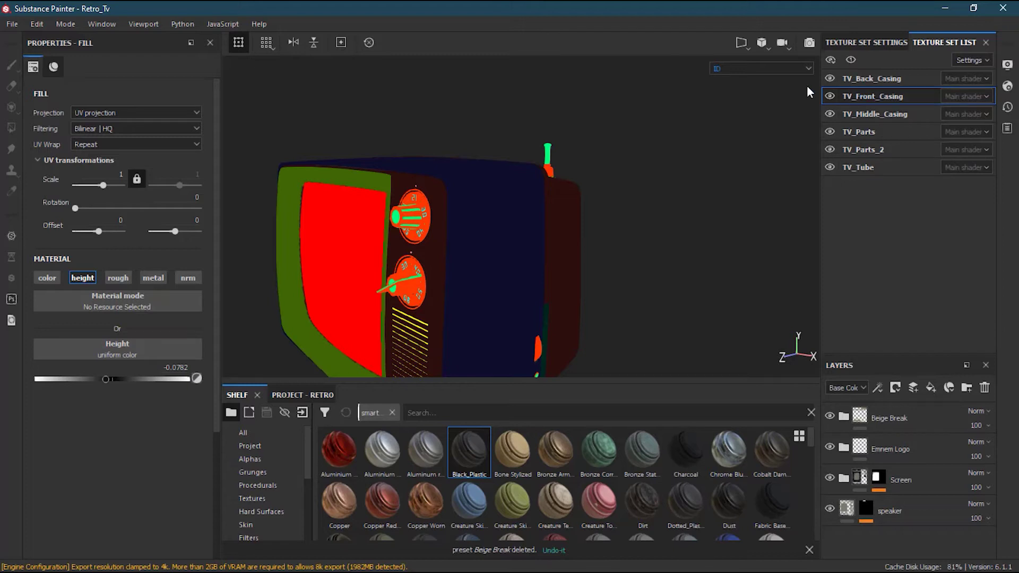
pyautogui.keyDown('alt'); pyautogui.moveTo(533, 248); pyautogui.dragTo(610, 192); pyautogui.keyUp('alt')
pyautogui.keyDown('alt'); pyautogui.moveTo(615, 266); pyautogui.dragTo(664, 214); pyautogui.keyUp('alt')
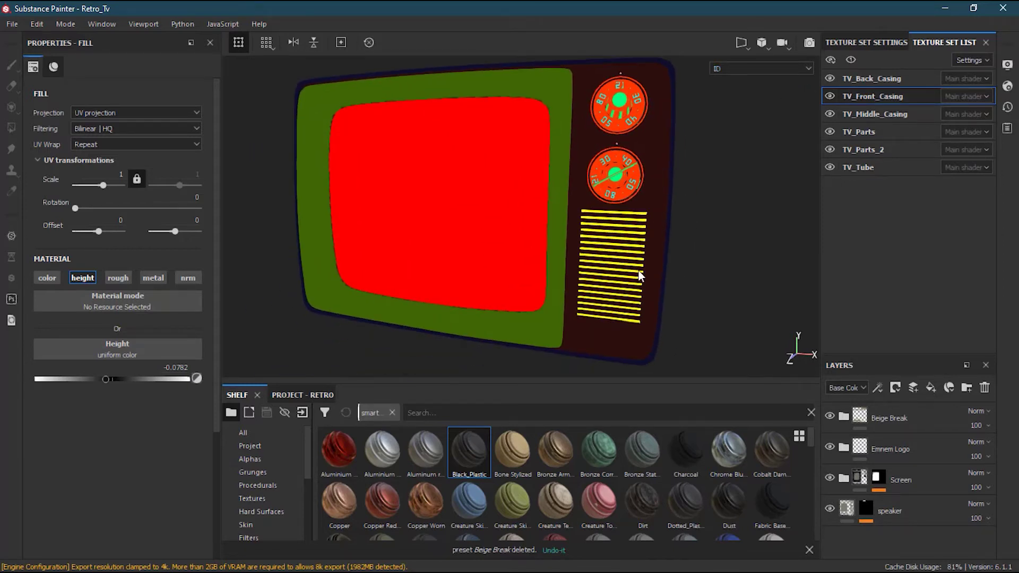
pyautogui.keyDown('alt'); pyautogui.moveTo(699, 244); pyautogui.dragTo(533, 302); pyautogui.keyUp('alt')
pyautogui.keyDown('alt'); pyautogui.moveTo(687, 266); pyautogui.dragTo(662, 155); pyautogui.keyUp('alt')
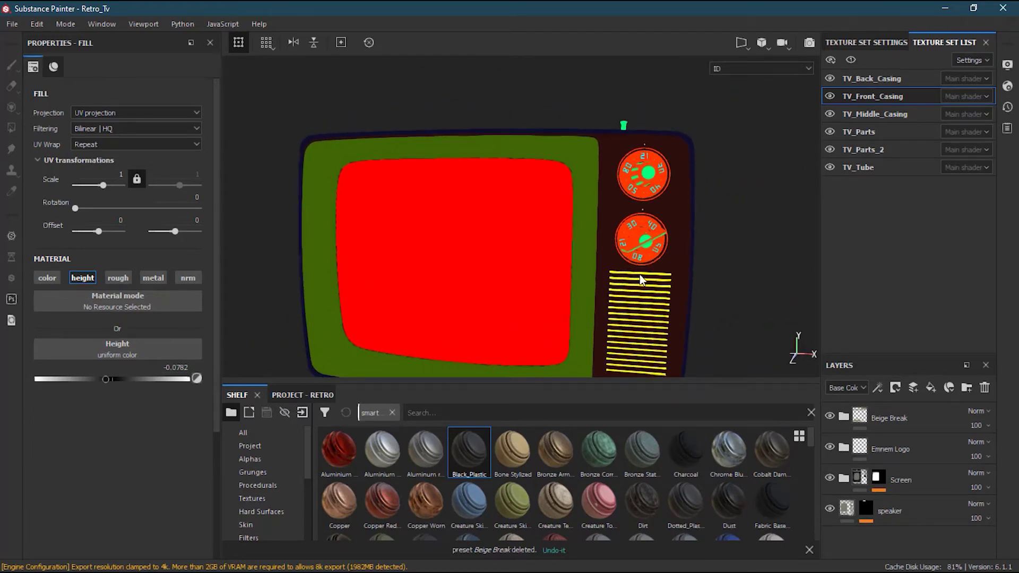
# Step: Examine the ID colours of the two dials and their digits up close, and return the viewport to the Material display
pyautogui.keyDown('alt'); pyautogui.moveTo(639, 275); pyautogui.dragTo(583, 213, button='middle'); pyautogui.keyUp('alt')
pyautogui.keyDown('alt'); pyautogui.moveTo(582, 214); pyautogui.dragTo(734, 192, button='right'); pyautogui.keyUp('alt')
pyautogui.keyDown('alt'); pyautogui.moveTo(579, 178); pyautogui.dragTo(566, 265, button='middle'); pyautogui.keyUp('alt')
pyautogui.scroll(3, 673, 250)
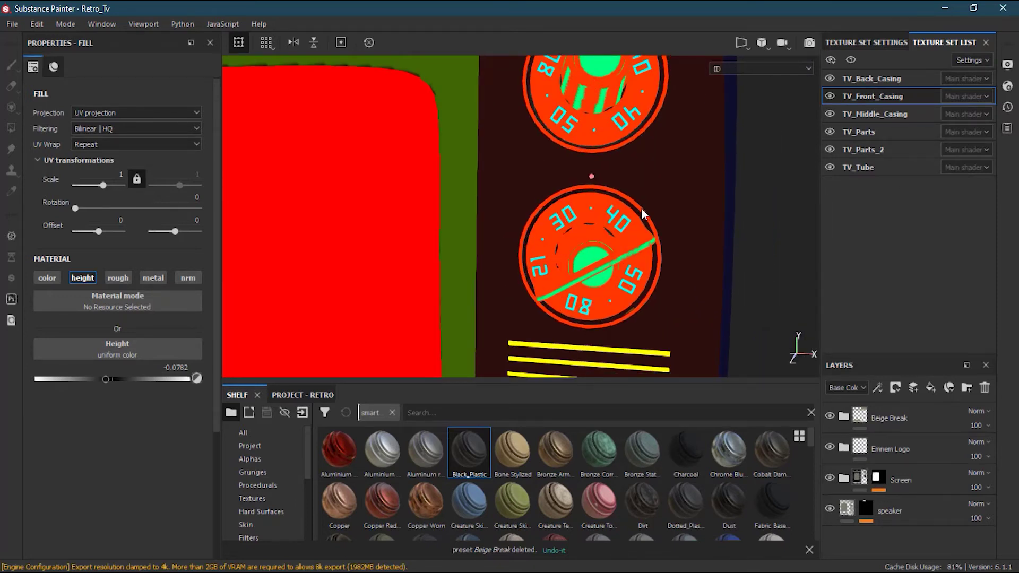
pyautogui.keyDown('alt'); pyautogui.moveTo(682, 221); pyautogui.dragTo(631, 275, button='middle'); pyautogui.keyUp('alt')
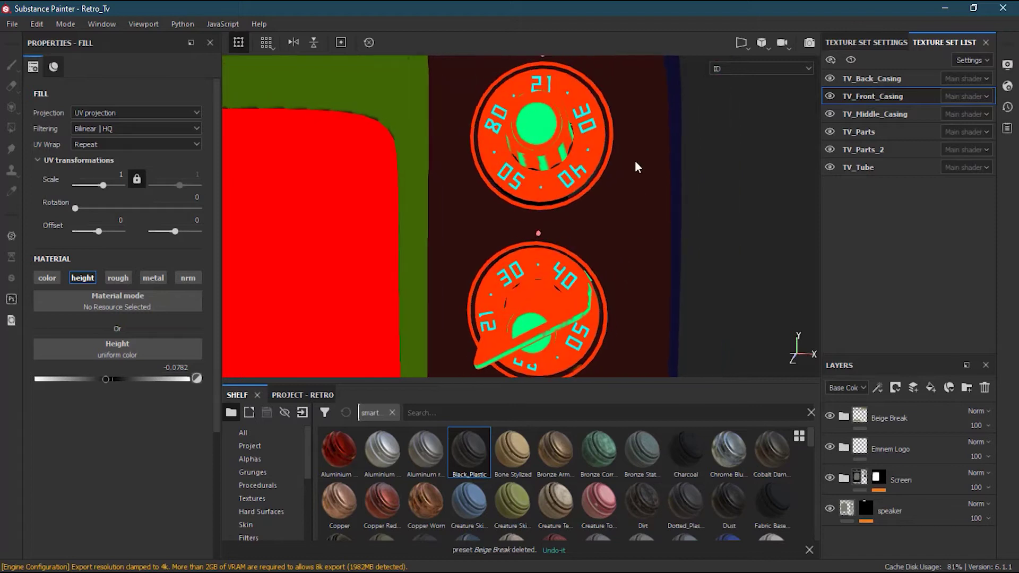
pyautogui.click(734, 68)
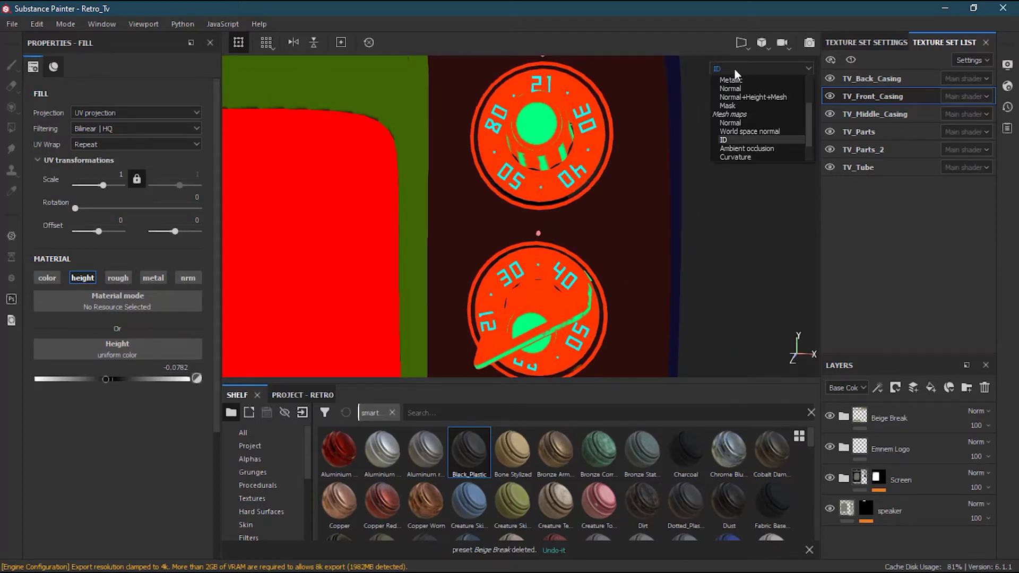
pyautogui.scroll(3, 782, 99)
pyautogui.click(753, 84)
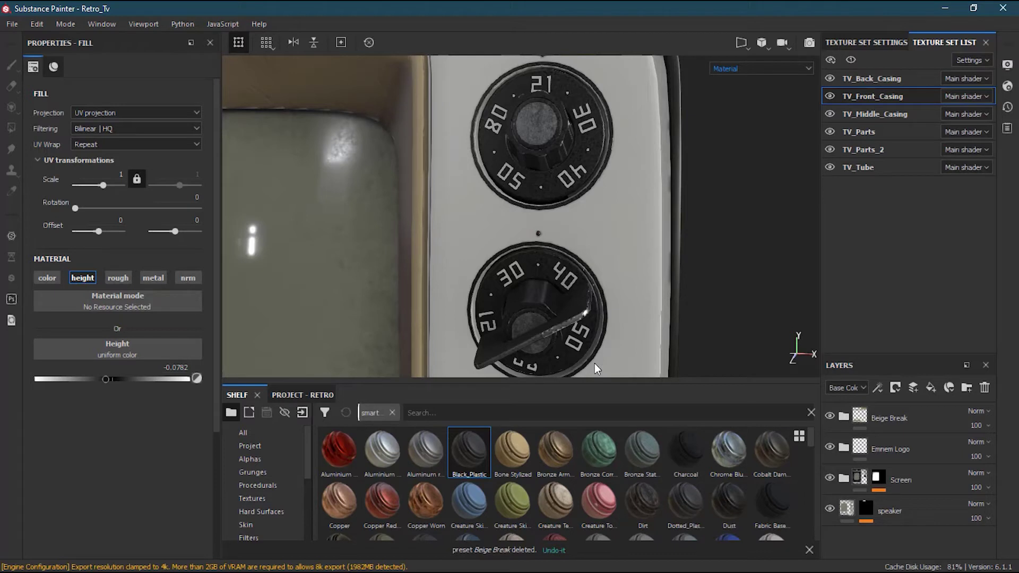
# Step: Enlarge the shelf area and search the smart materials for "plas"
pyautogui.click(807, 552)
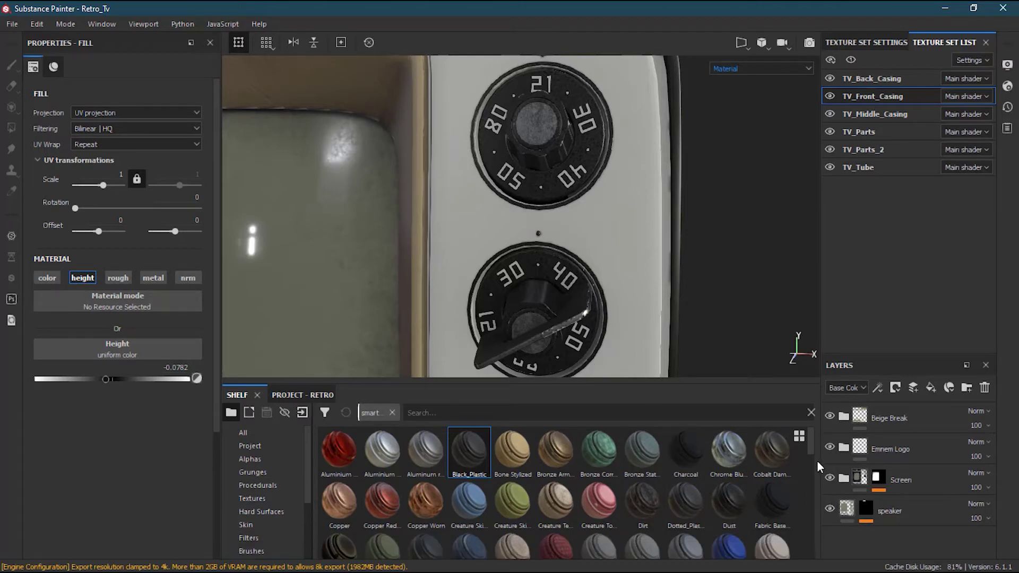
pyautogui.moveTo(634, 385); pyautogui.dragTo(635, 354)
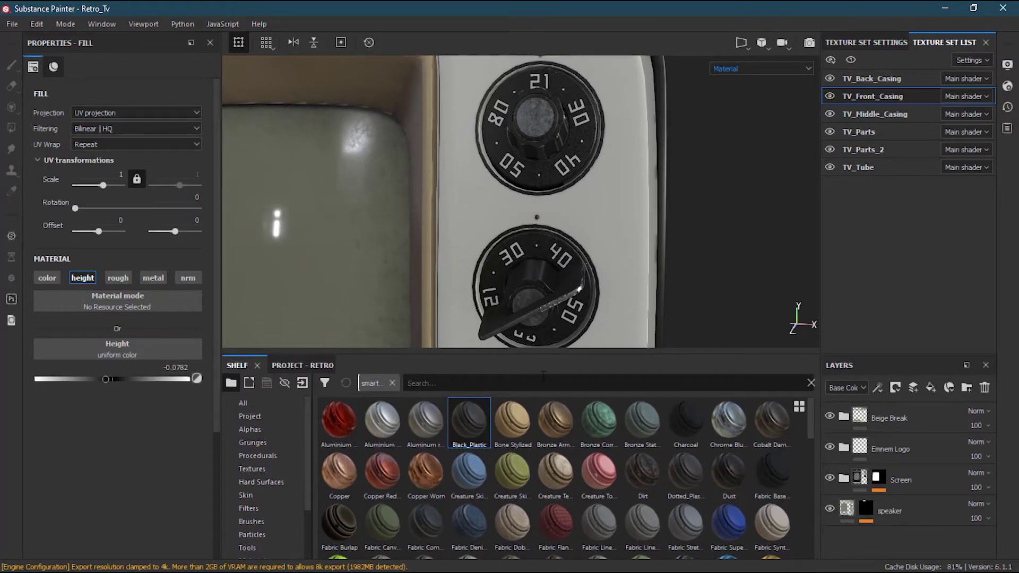
pyautogui.click(543, 378)
pyautogui.write('plas')
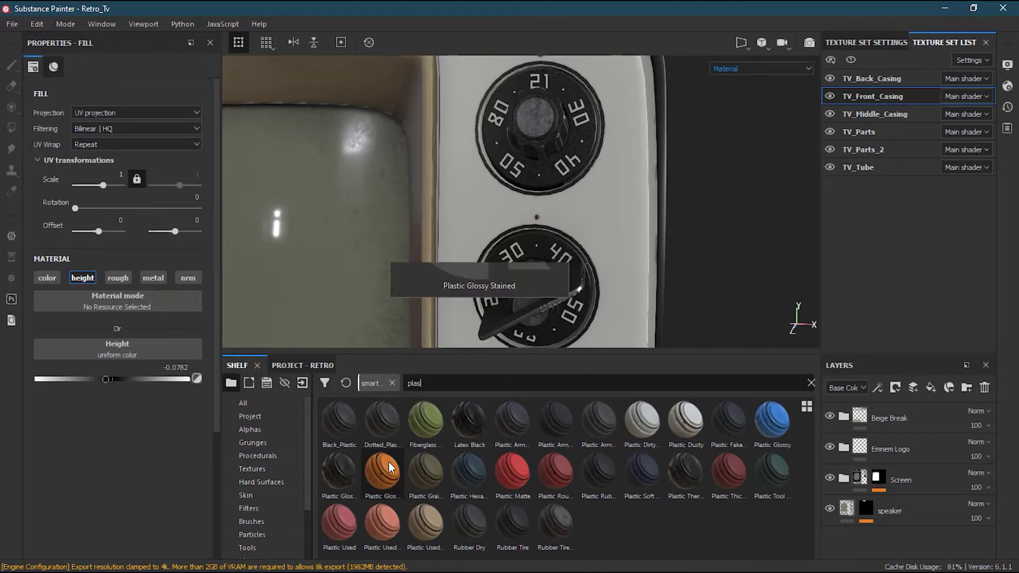
# Step: Apply the Plastic Glossy Stained smart material to only the ID colour of the dial digits
pyautogui.moveTo(389, 461)
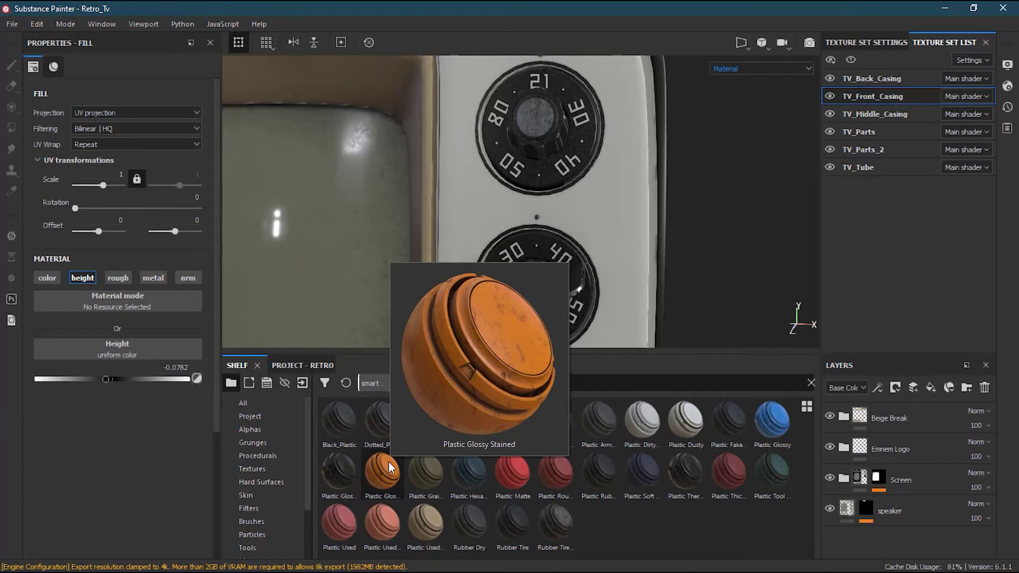
pyautogui.click(387, 463)
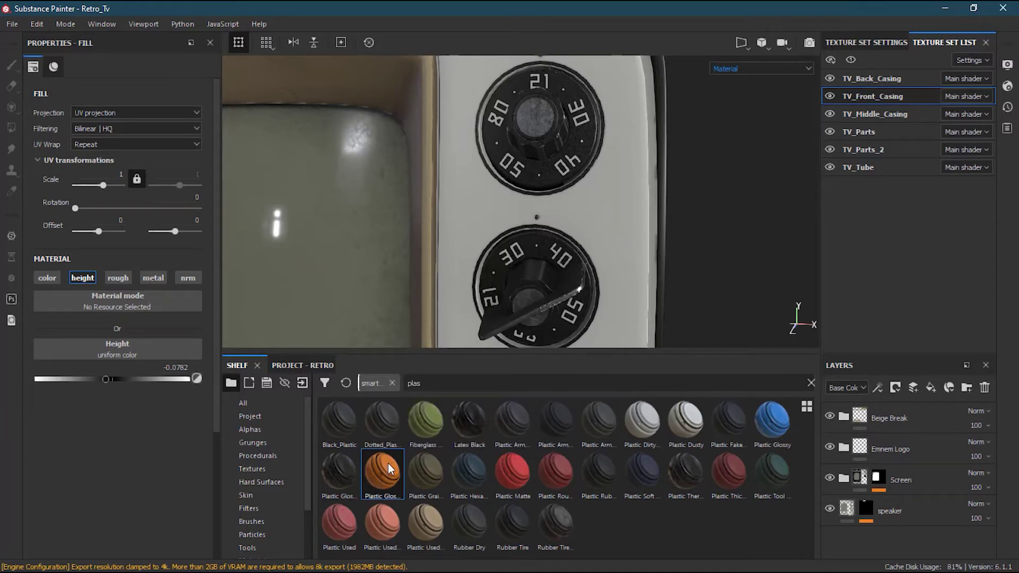
pyautogui.moveTo(384, 475)
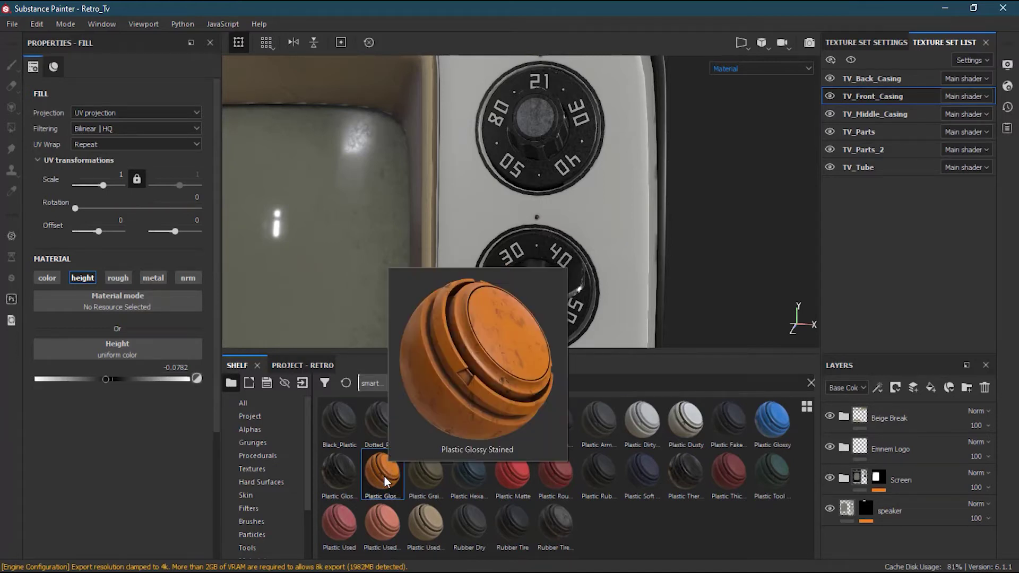
pyautogui.moveTo(383, 476); pyautogui.dragTo(508, 257)
# Step: Examine the orange plastic material on both dials' digits from several angles and distances
pyautogui.keyDown('alt'); pyautogui.moveTo(629, 280); pyautogui.dragTo(526, 282); pyautogui.keyUp('alt')
pyautogui.keyDown('alt'); pyautogui.moveTo(525, 282); pyautogui.dragTo(580, 257, button='right'); pyautogui.keyUp('alt')
pyautogui.keyDown('alt'); pyautogui.moveTo(581, 256); pyautogui.dragTo(493, 239); pyautogui.keyUp('alt')
pyautogui.keyDown('alt'); pyautogui.moveTo(493, 239); pyautogui.dragTo(480, 243, button='right'); pyautogui.keyUp('alt')
pyautogui.keyDown('alt'); pyautogui.moveTo(589, 242); pyautogui.dragTo(592, 298, button='middle'); pyautogui.keyUp('alt')
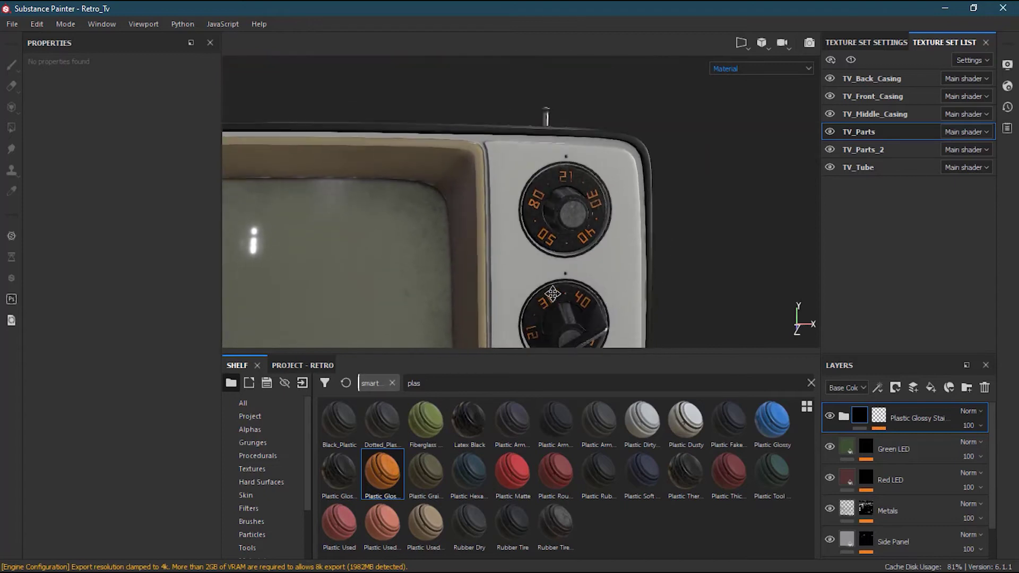
pyautogui.keyDown('alt'); pyautogui.moveTo(593, 297); pyautogui.dragTo(574, 303); pyautogui.keyUp('alt')
pyautogui.keyDown('alt'); pyautogui.moveTo(574, 303); pyautogui.dragTo(563, 229, button='middle'); pyautogui.keyUp('alt')
pyautogui.keyDown('alt'); pyautogui.moveTo(573, 239); pyautogui.dragTo(608, 237); pyautogui.keyUp('alt')
pyautogui.keyDown('alt'); pyautogui.moveTo(610, 237); pyautogui.dragTo(469, 250, button='right'); pyautogui.keyUp('alt')
pyautogui.keyDown('alt'); pyautogui.moveTo(570, 225); pyautogui.dragTo(553, 283, button='middle'); pyautogui.keyUp('alt')
pyautogui.keyDown('alt'); pyautogui.moveTo(553, 283); pyautogui.dragTo(716, 271, button='right'); pyautogui.keyUp('alt')
pyautogui.keyDown('alt'); pyautogui.moveTo(523, 281); pyautogui.dragTo(531, 289); pyautogui.keyUp('alt')
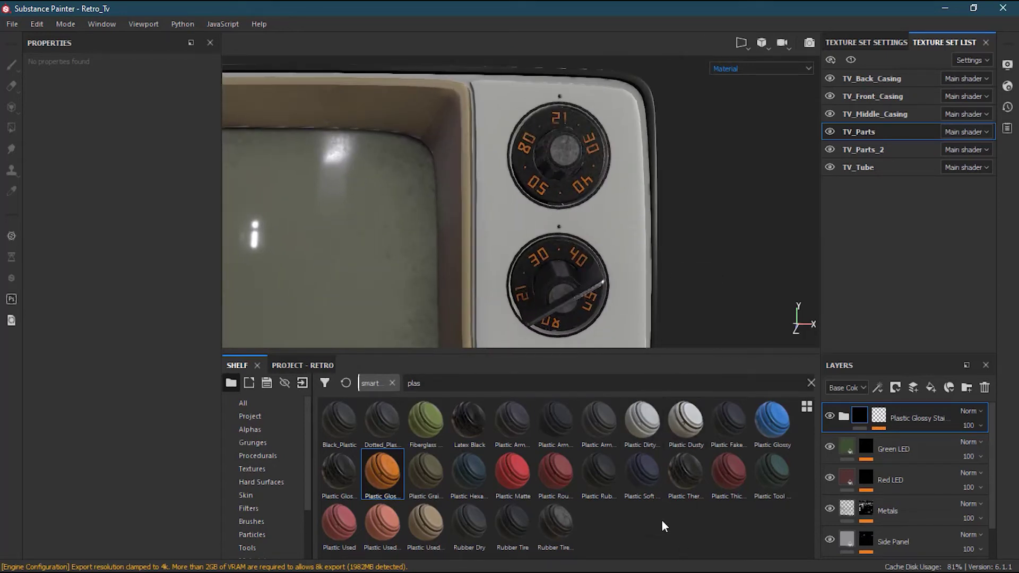
# Step: Undo the orange plastic and apply the Plastic Dirty Scratched smart material to only the ID colour of the dial digits
pyautogui.hotkey('ctrl', 'z')
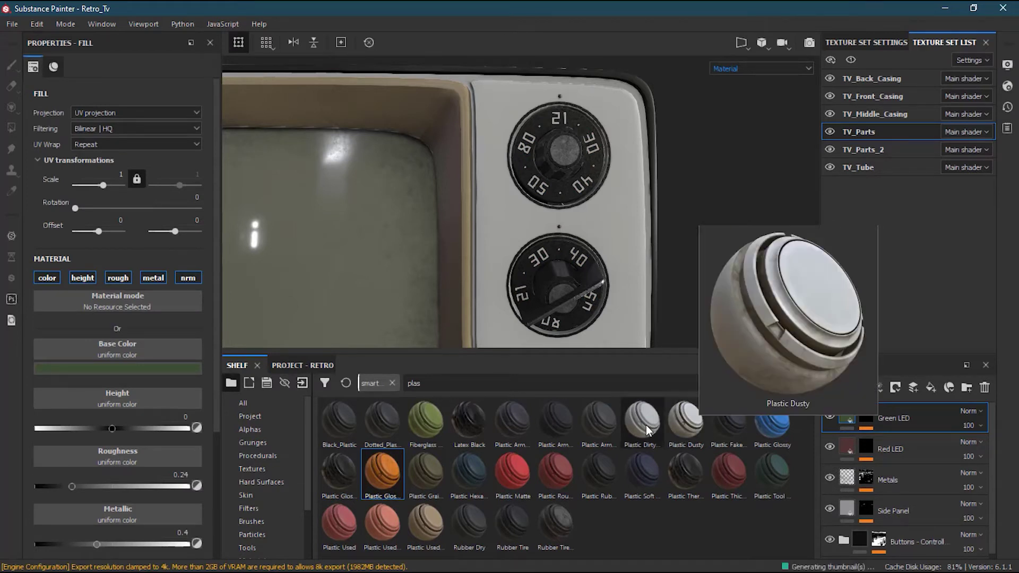
pyautogui.moveTo(646, 426)
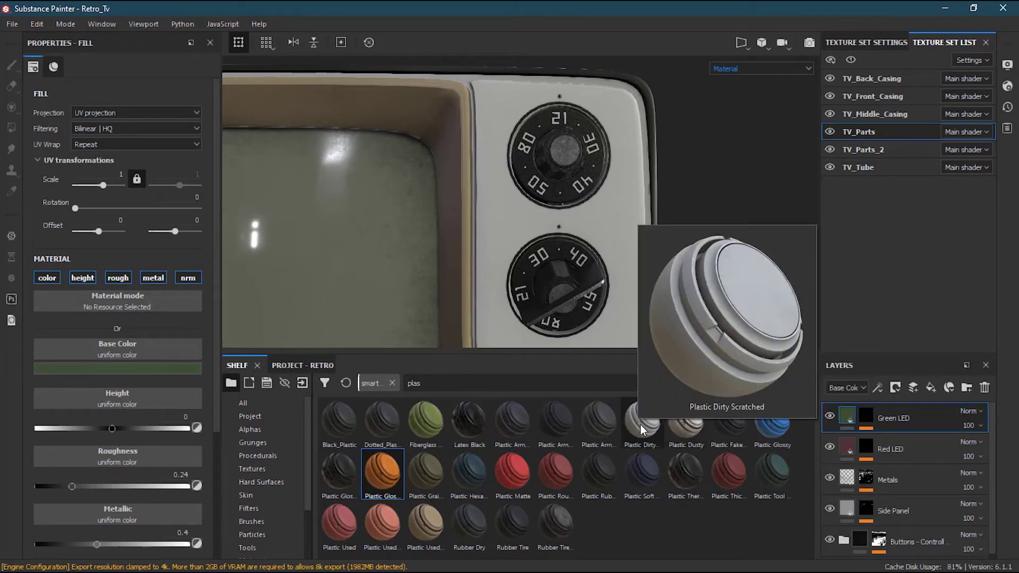
pyautogui.moveTo(641, 425); pyautogui.dragTo(580, 259)
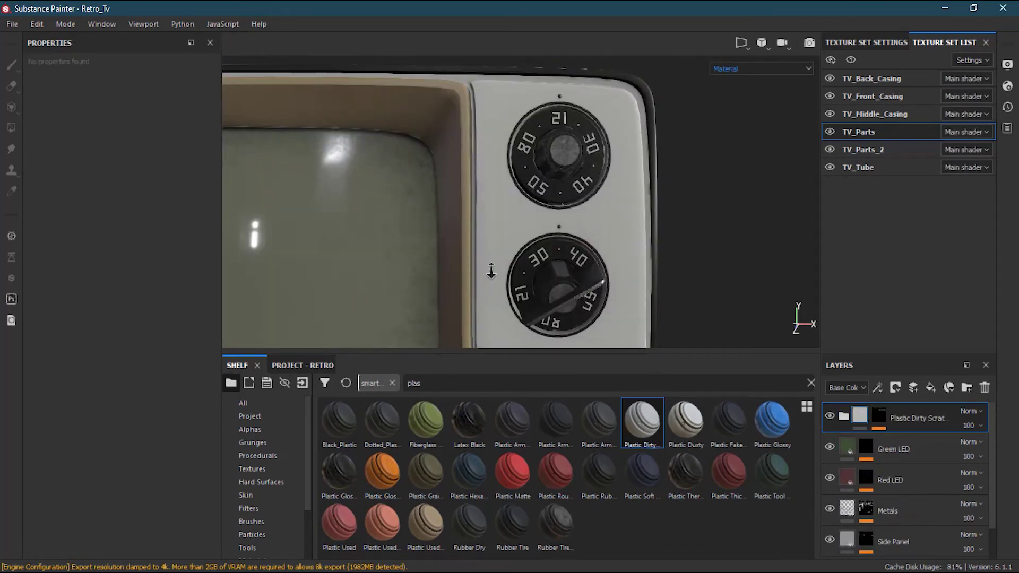
# Step: Rename the Plastic Dirty Scratched layer folder as Numbers
pyautogui.scroll(5, 565, 254)
pyautogui.scroll(6, 565, 255)
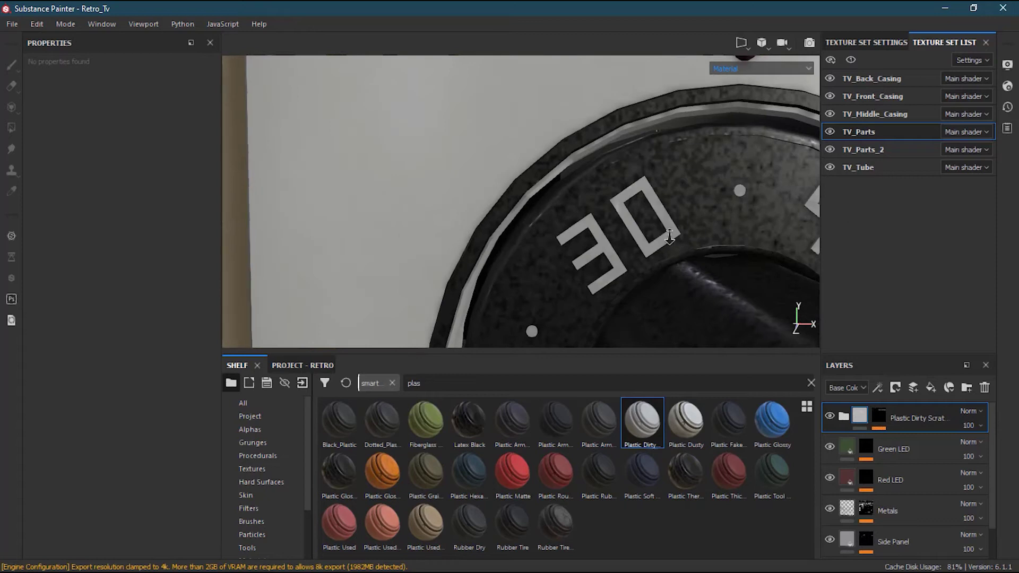
pyautogui.scroll(-10, 554, 267)
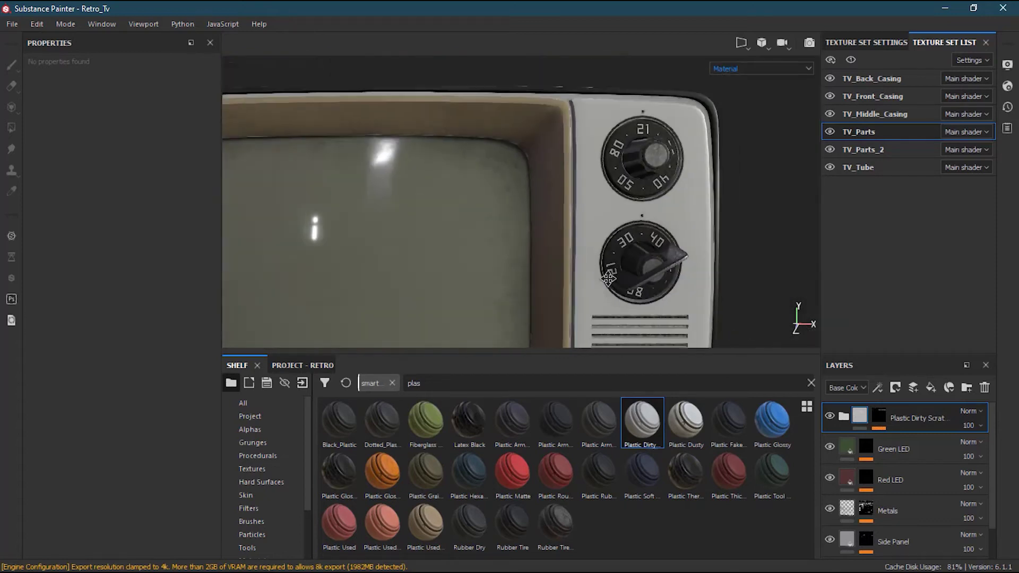
pyautogui.scroll(2, 580, 267)
pyautogui.scroll(-4, 581, 267)
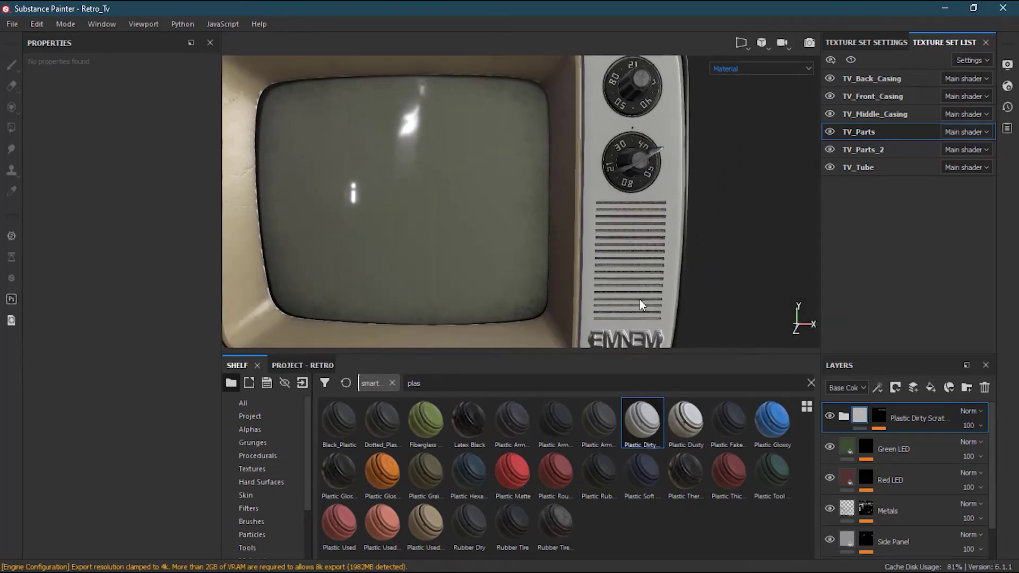
pyautogui.moveTo(664, 296); pyautogui.dragTo(581, 342, button='middle')
pyautogui.scroll(-1, 664, 291)
pyautogui.doubleClick(924, 417)
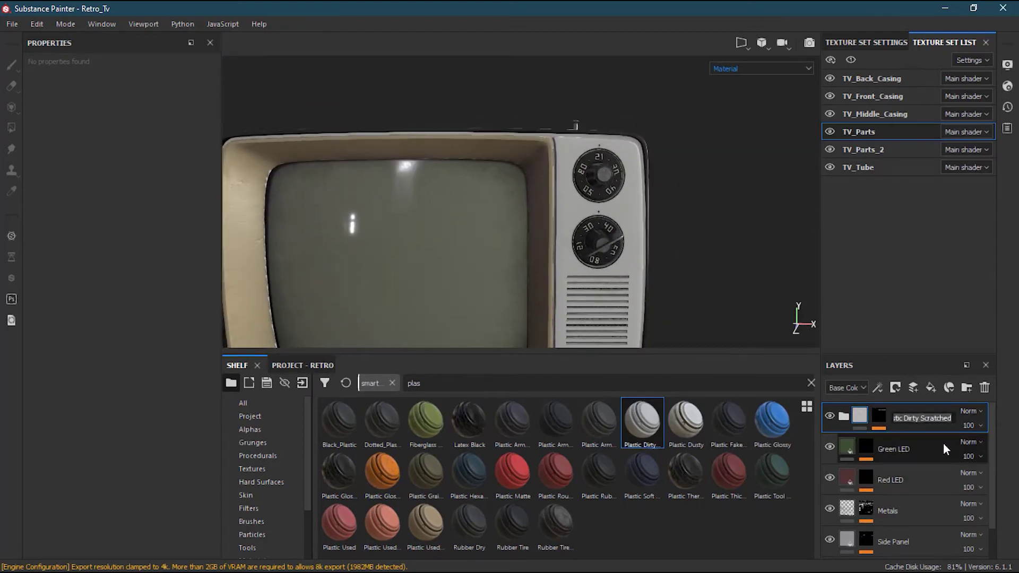
pyautogui.write('Numbers')
pyautogui.press('Return')
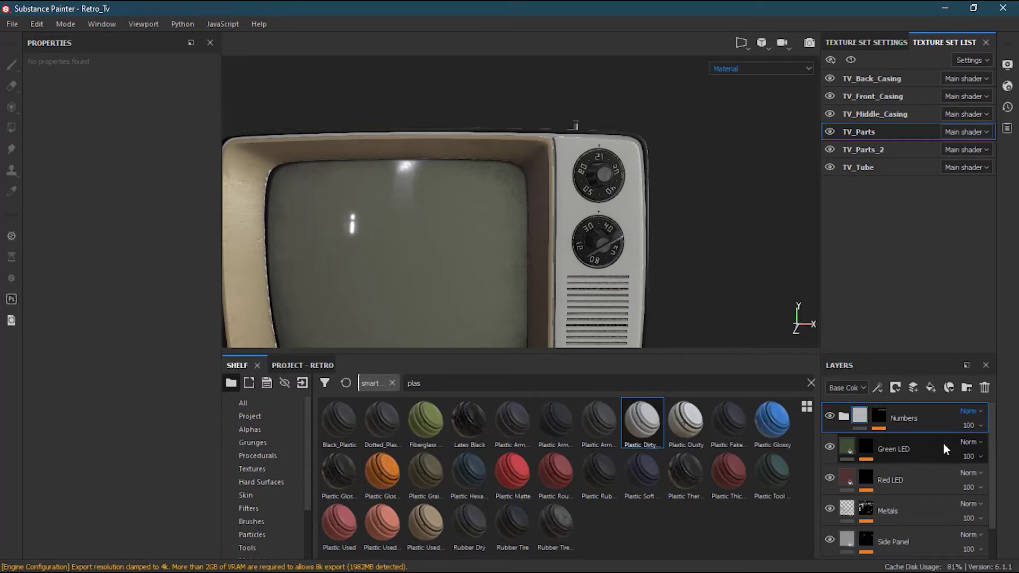
# Step: Make TV_Front_Casing the active texture set and briefly hide it to identify which parts it covers
pyautogui.keyDown('alt'); pyautogui.moveTo(664, 243); pyautogui.dragTo(874, 217, button='right'); pyautogui.keyUp('alt')
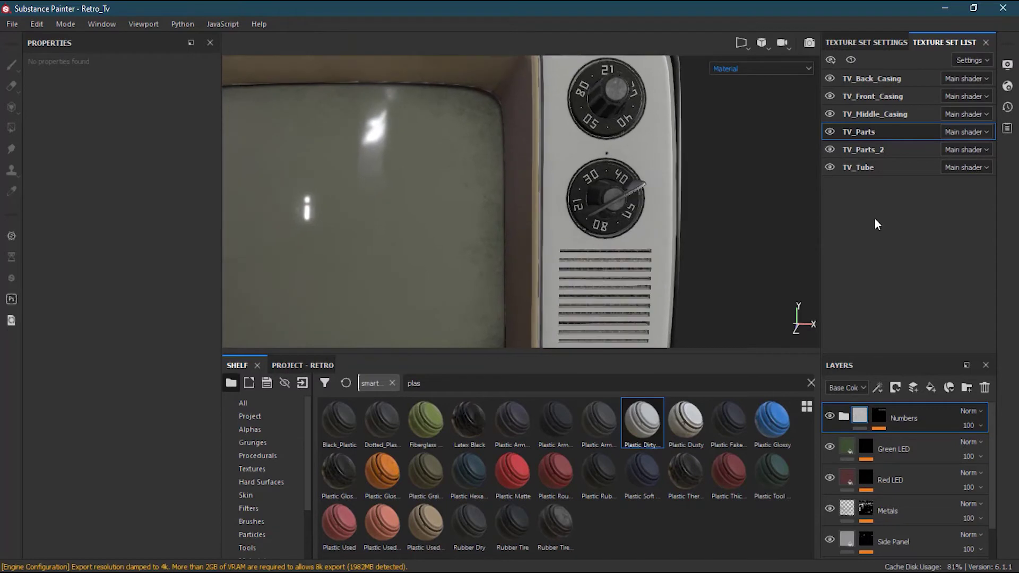
pyautogui.keyDown('alt'); pyautogui.moveTo(735, 233); pyautogui.dragTo(717, 269, button='middle'); pyautogui.keyUp('alt')
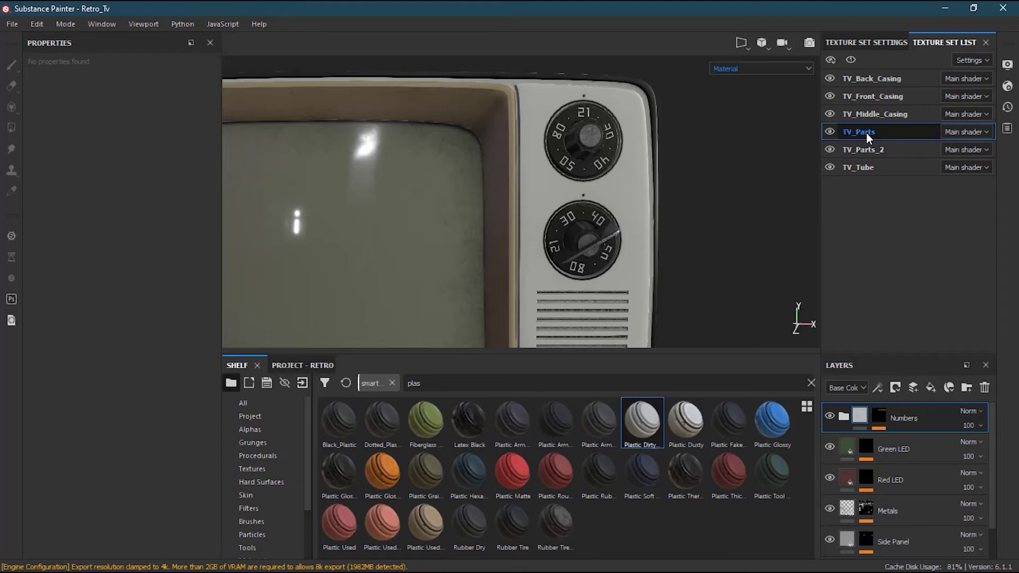
pyautogui.click(895, 96)
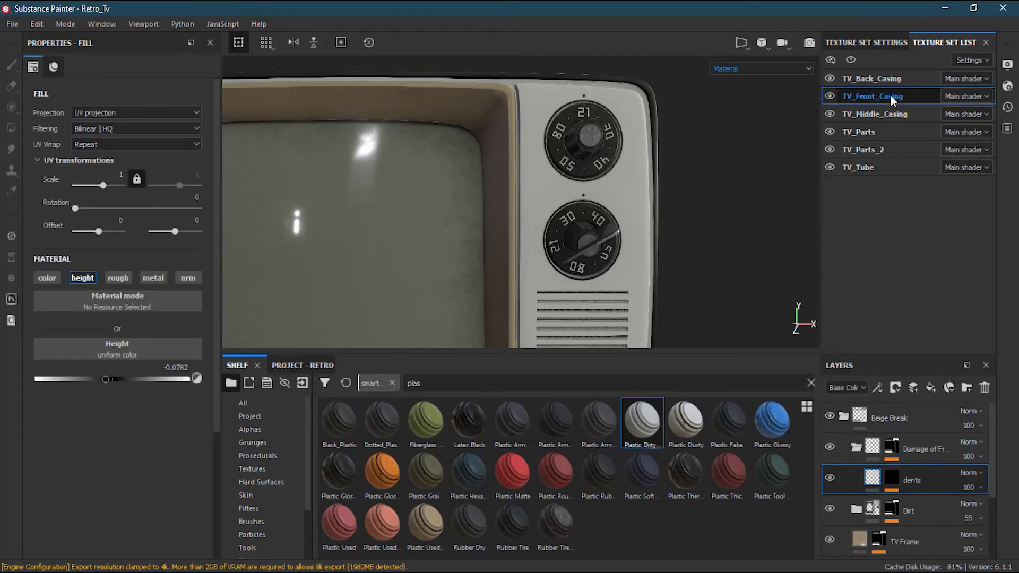
pyautogui.click(831, 96)
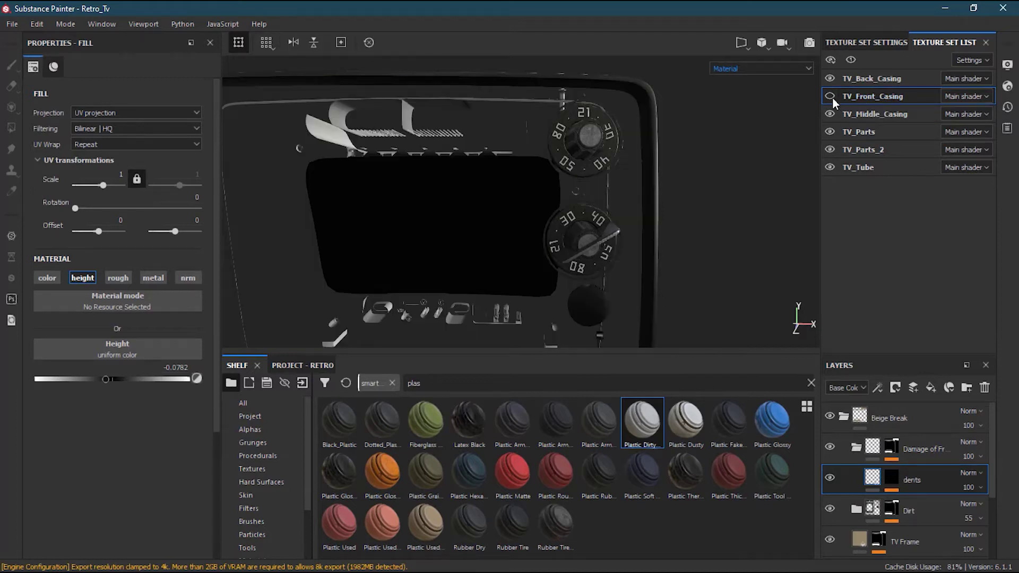
pyautogui.click(831, 96)
# Step: Collapse the Beige Break folder and search the shelf's base materials for "plastic"
pyautogui.keyDown('alt'); pyautogui.moveTo(652, 205); pyautogui.dragTo(853, 199, button='right'); pyautogui.keyUp('alt')
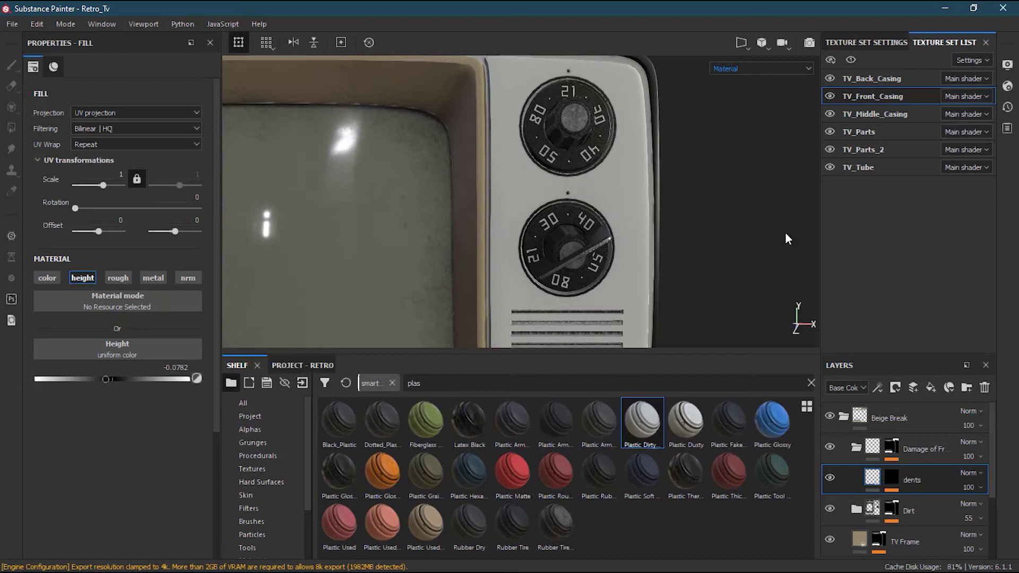
pyautogui.click(844, 417)
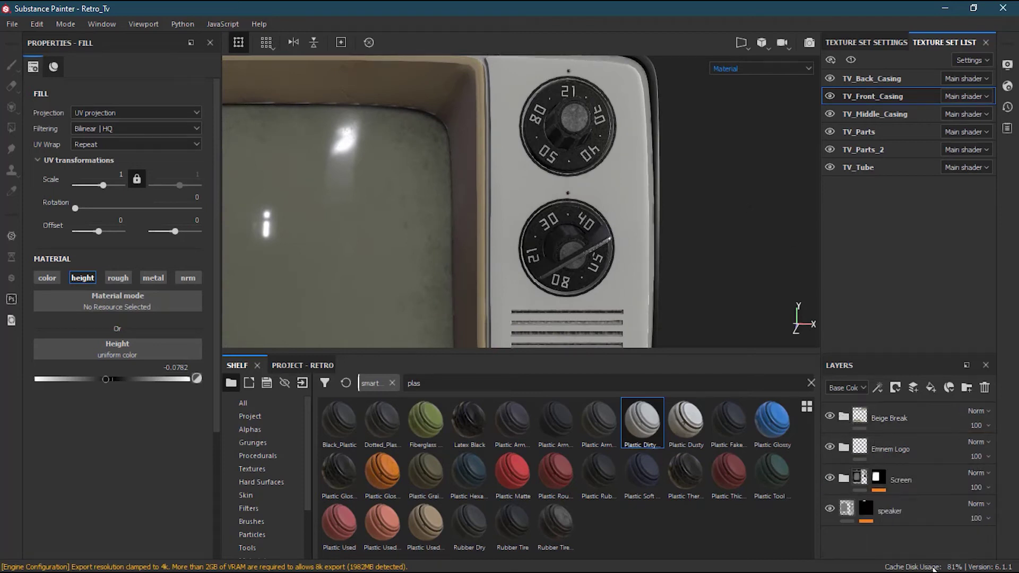
pyautogui.scroll(-3, 305, 511)
pyautogui.click(266, 496)
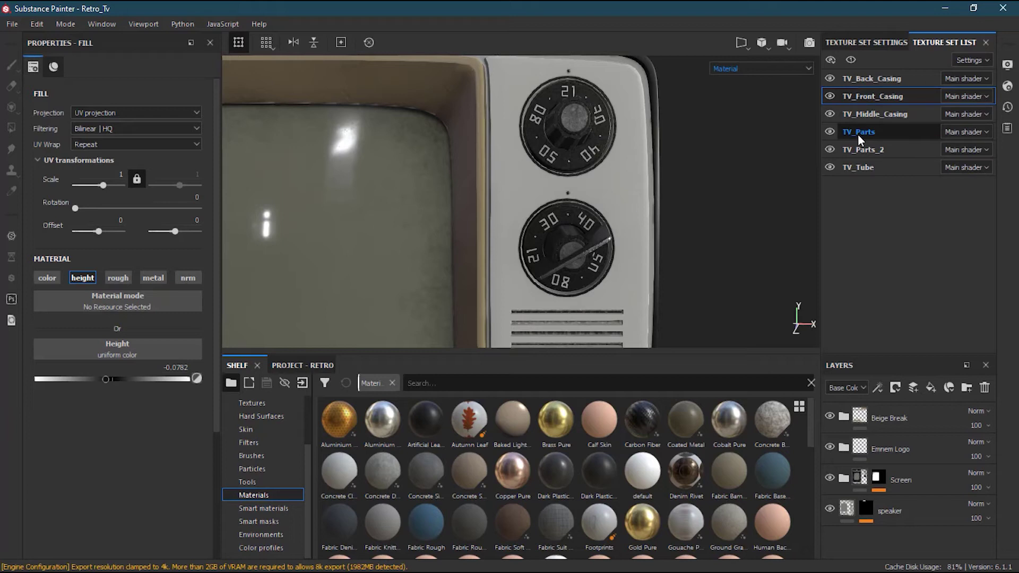
pyautogui.click(831, 132)
pyautogui.click(830, 132)
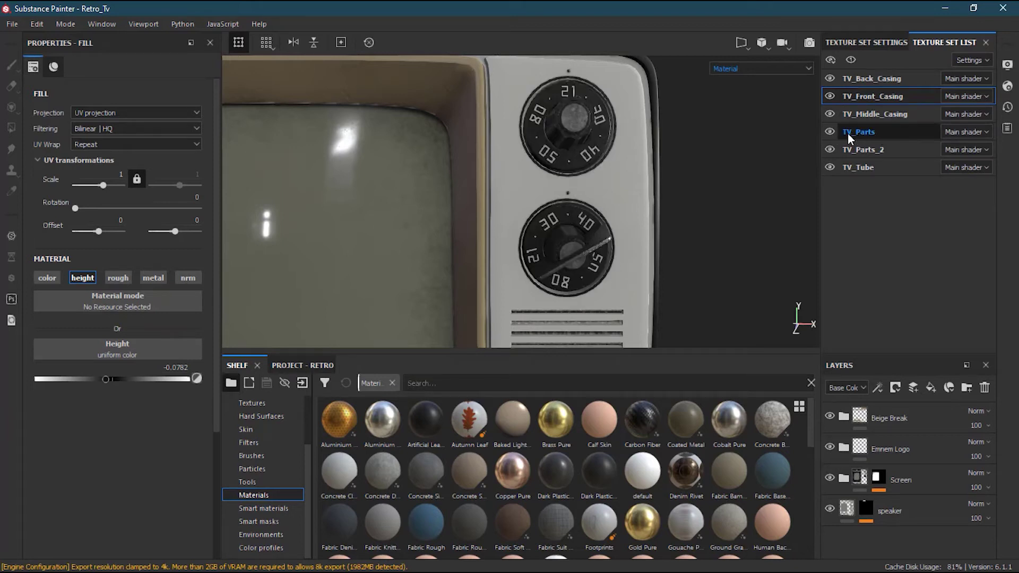
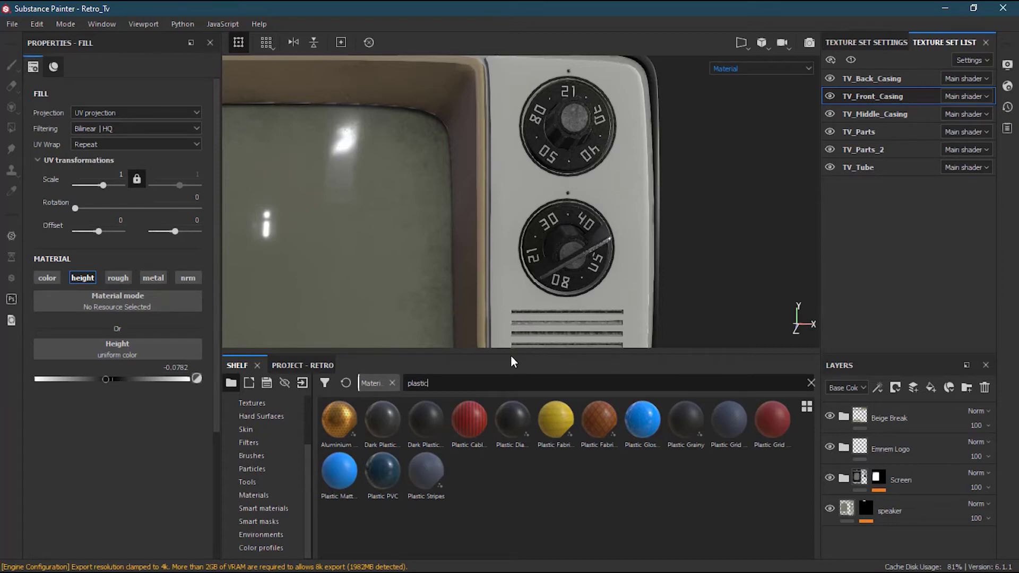
# Step: Apply the Plastic Glossy Pure material to only the ID colour of the front casing's body around the dials and speaker grille
pyautogui.click(639, 418)
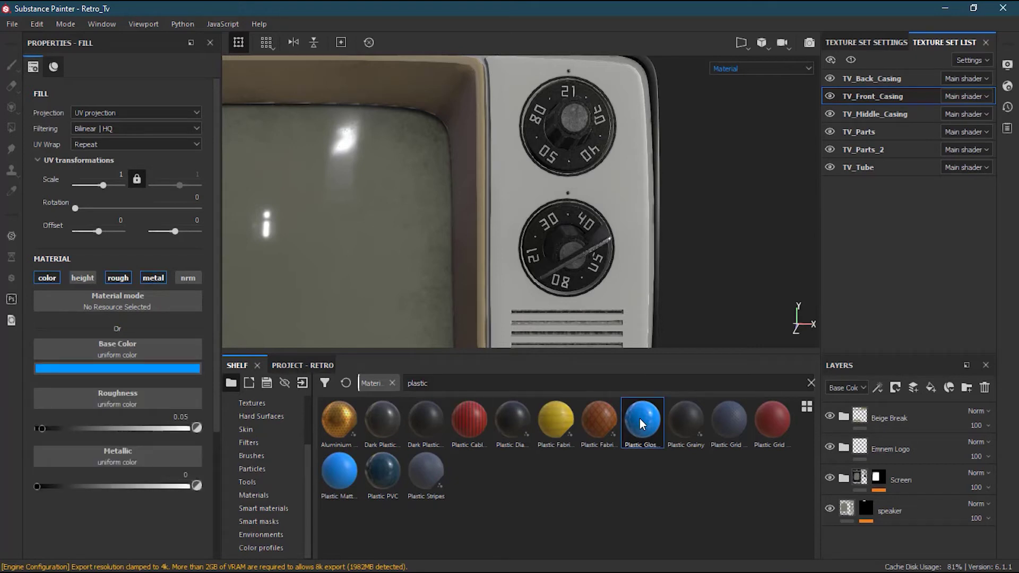
pyautogui.moveTo(639, 419); pyautogui.dragTo(629, 249)
pyautogui.keyDown('alt'); pyautogui.moveTo(683, 286); pyautogui.dragTo(677, 297, button='right'); pyautogui.keyUp('alt')
pyautogui.keyDown('alt'); pyautogui.moveTo(546, 255); pyautogui.dragTo(642, 180, button='middle'); pyautogui.keyUp('alt')
pyautogui.keyDown('alt'); pyautogui.moveTo(642, 180); pyautogui.dragTo(628, 220, button='right'); pyautogui.keyUp('alt')
pyautogui.keyDown('alt'); pyautogui.moveTo(627, 221); pyautogui.dragTo(455, 236); pyautogui.keyUp('alt')
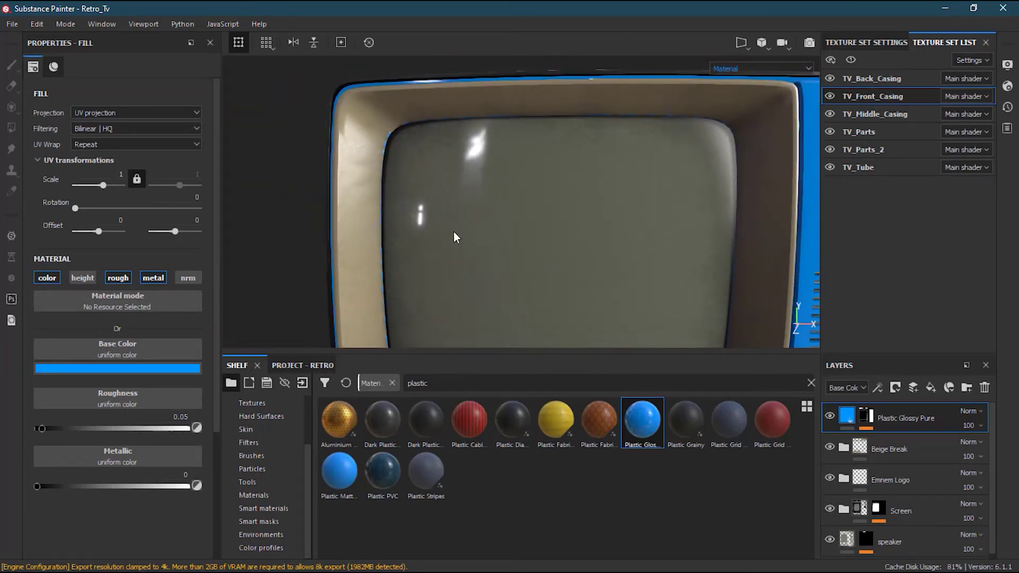
# Step: Set the Plastic Glossy Pure layer's base colour to a near-black grey with R, G and B at 0.021
pyautogui.click(132, 368)
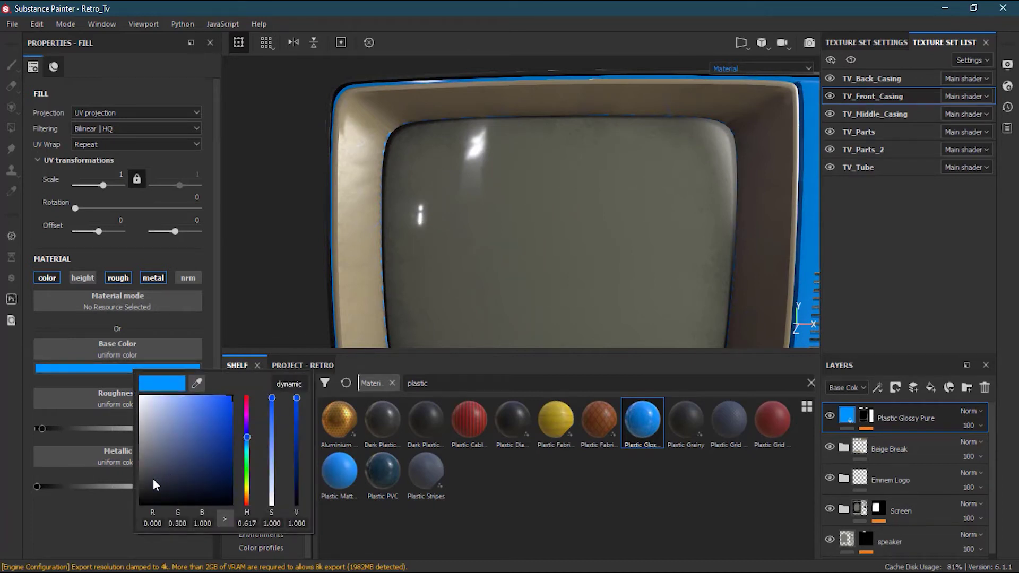
pyautogui.moveTo(157, 475); pyautogui.dragTo(120, 477)
pyautogui.keyDown('alt'); pyautogui.moveTo(378, 247); pyautogui.dragTo(444, 239); pyautogui.keyUp('alt')
pyautogui.keyDown('alt'); pyautogui.moveTo(444, 239); pyautogui.dragTo(568, 301, button='middle'); pyautogui.keyUp('alt')
pyautogui.keyDown('alt'); pyautogui.moveTo(541, 307); pyautogui.dragTo(448, 277); pyautogui.keyUp('alt')
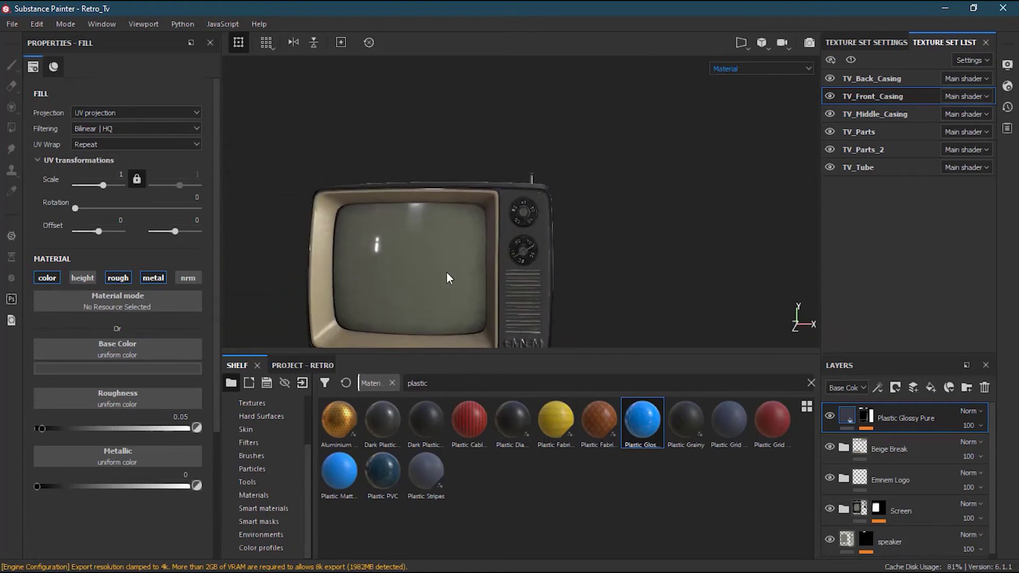
pyautogui.keyDown('alt'); pyautogui.moveTo(465, 253); pyautogui.dragTo(862, 230, button='right'); pyautogui.keyUp('alt')
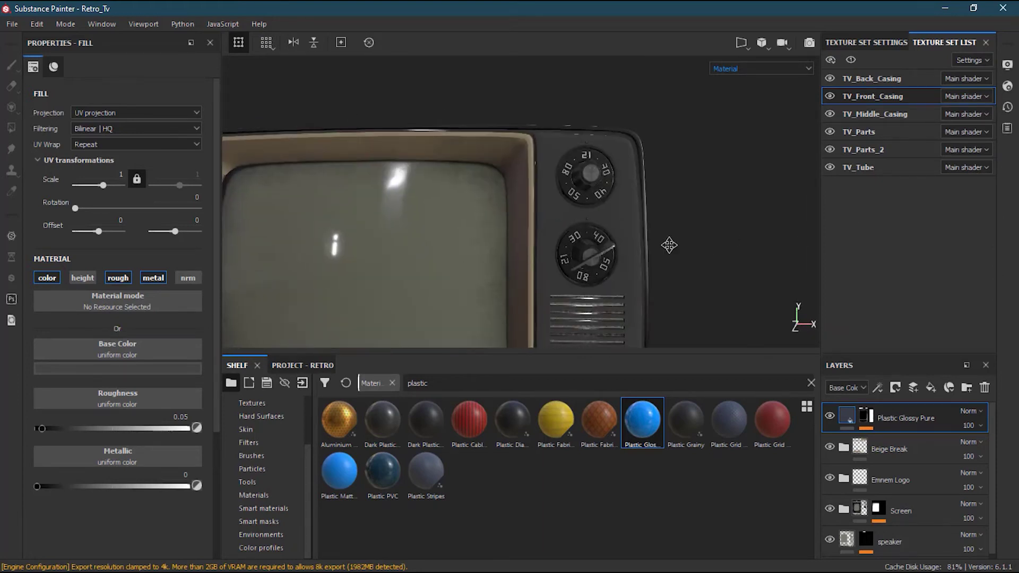
pyautogui.scroll(2, 669, 245)
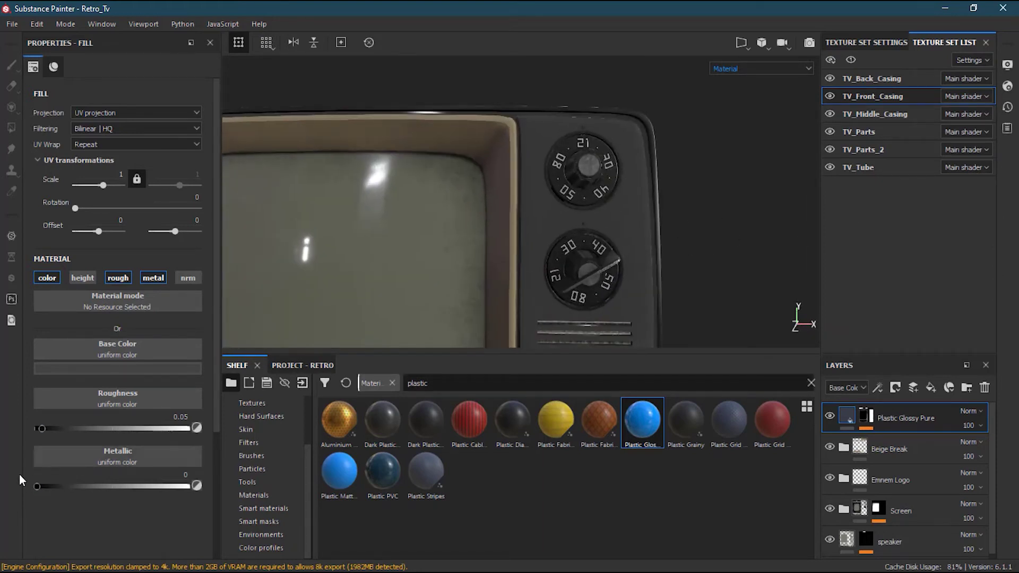
pyautogui.click(99, 369)
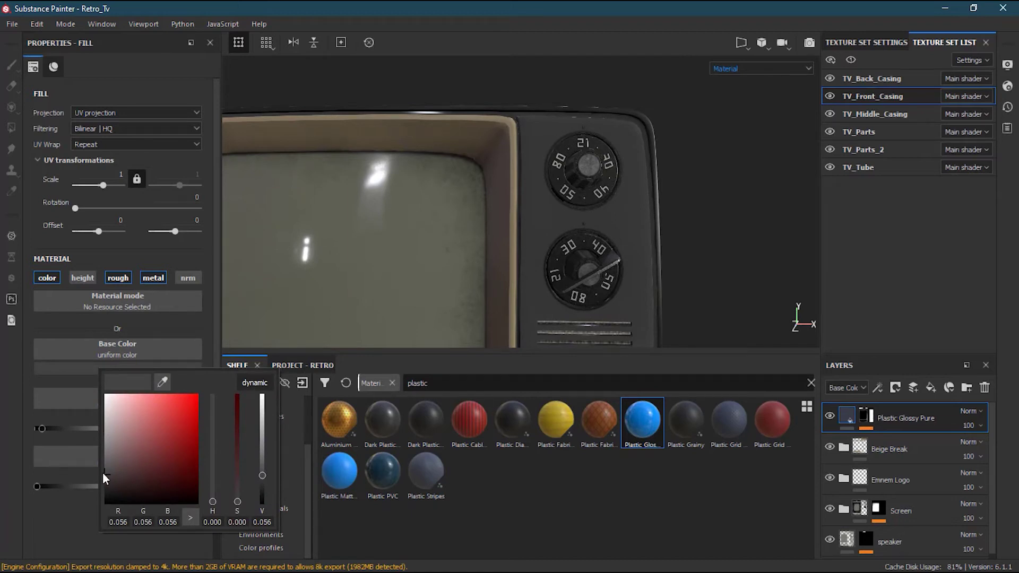
pyautogui.moveTo(259, 476); pyautogui.dragTo(261, 486)
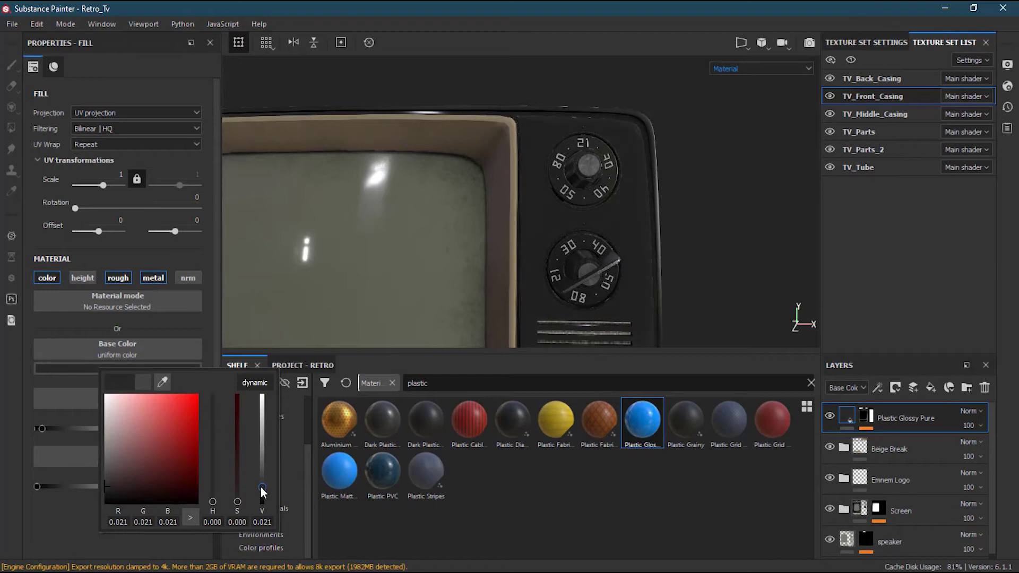
# Step: Move the Emnem Logo folder above the Plastic Glossy Pure layer, to the head of the layer stack
pyautogui.keyDown('alt'); pyautogui.moveTo(514, 332); pyautogui.dragTo(523, 86, button='middle'); pyautogui.keyUp('alt')
pyautogui.keyDown('alt'); pyautogui.moveTo(561, 192); pyautogui.dragTo(566, 210, button='right'); pyautogui.keyUp('alt')
pyautogui.keyDown('alt'); pyautogui.moveTo(566, 209); pyautogui.dragTo(537, 245, button='middle'); pyautogui.keyUp('alt')
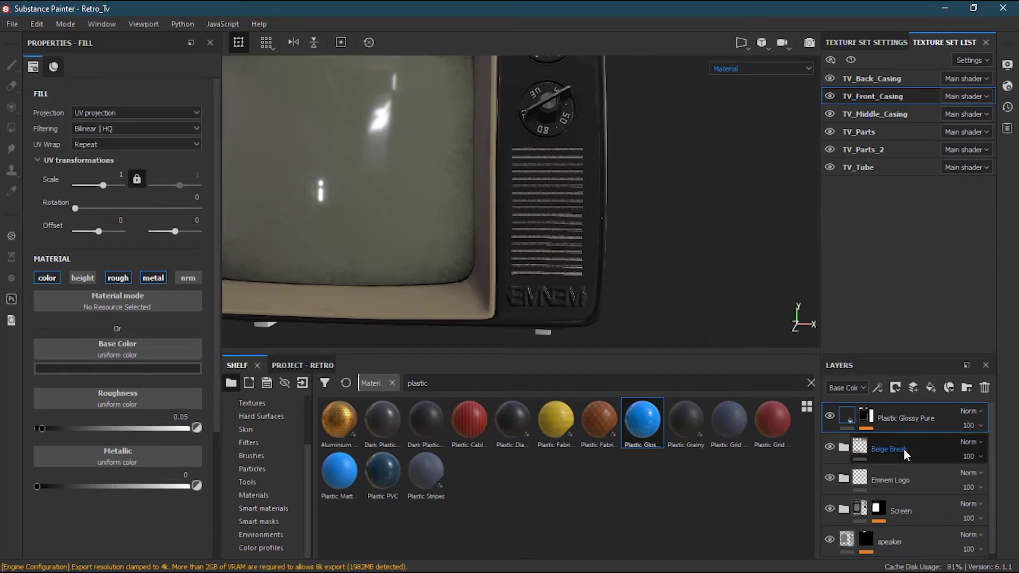
pyautogui.click(918, 480)
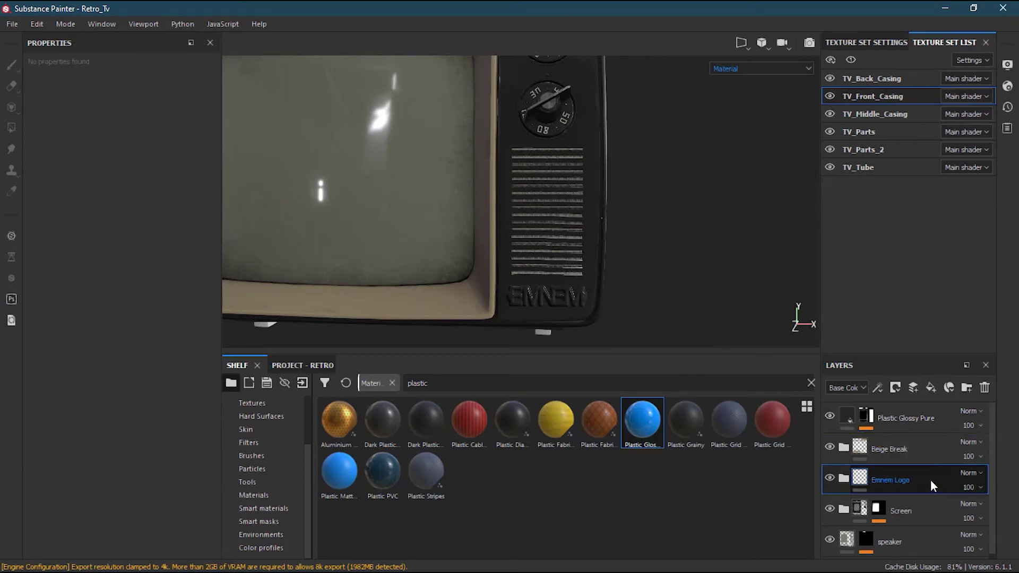
pyautogui.moveTo(931, 480); pyautogui.dragTo(922, 415)
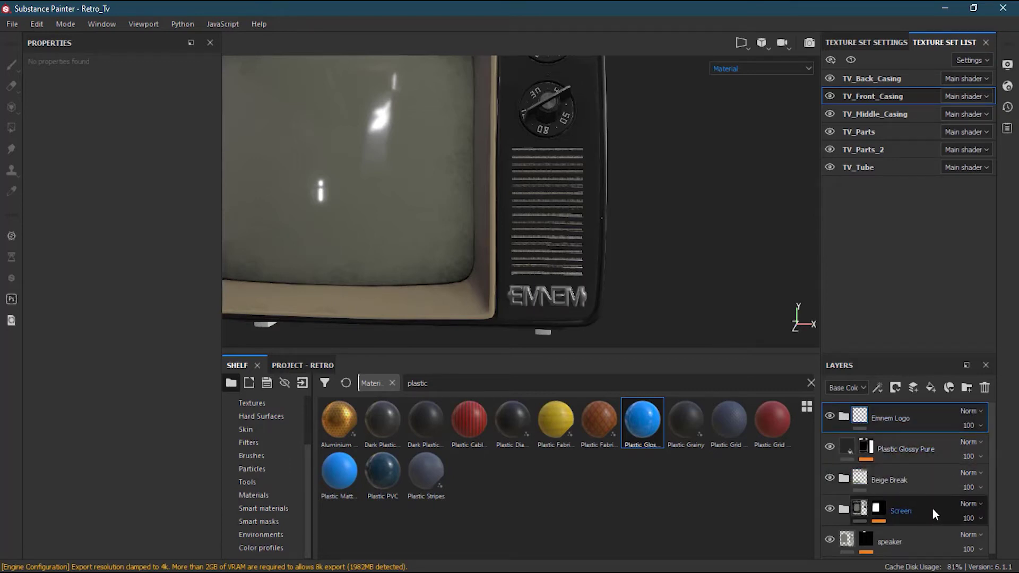
# Step: Compare the casing with the Emnem Logo folder hidden and shown, and examine the metal logo up close
pyautogui.click(830, 414)
pyautogui.click(829, 414)
pyautogui.moveTo(630, 204)
pyautogui.keyDown('alt'); pyautogui.mouseDown(button='middle')
pyautogui.moveTo(639, 228)
pyautogui.moveTo(650, 200)
pyautogui.mouseUp(button='middle'); pyautogui.keyUp('alt')
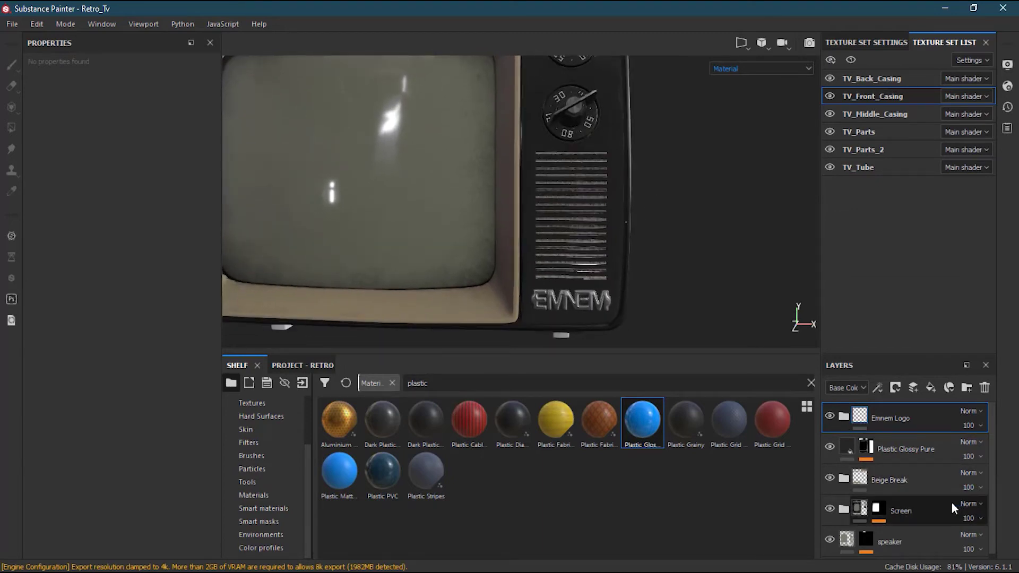
pyautogui.keyDown('alt'); pyautogui.moveTo(543, 307); pyautogui.dragTo(525, 322, button='right'); pyautogui.keyUp('alt')
pyautogui.scroll(4, 525, 321)
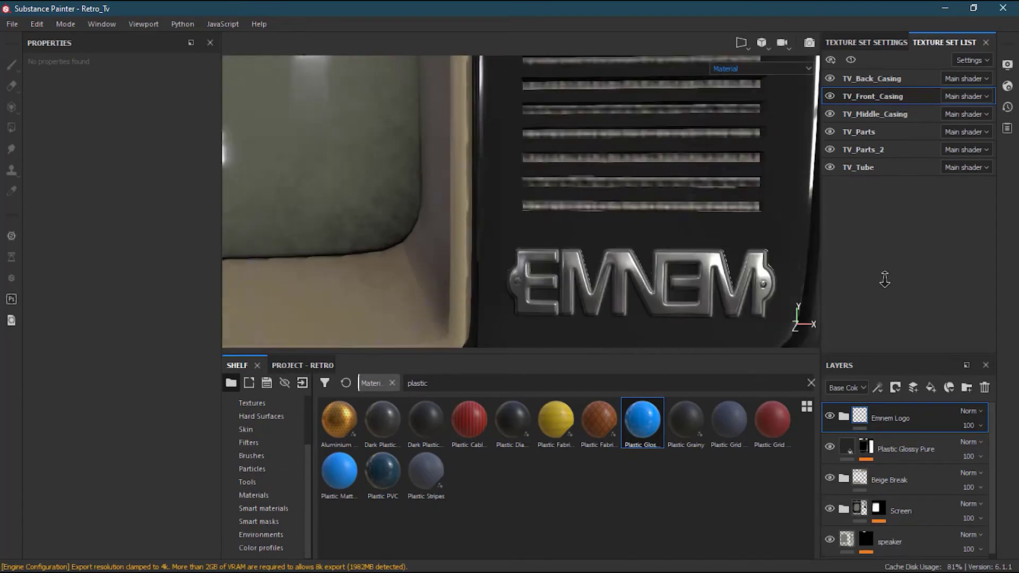
pyautogui.scroll(-5, 515, 243)
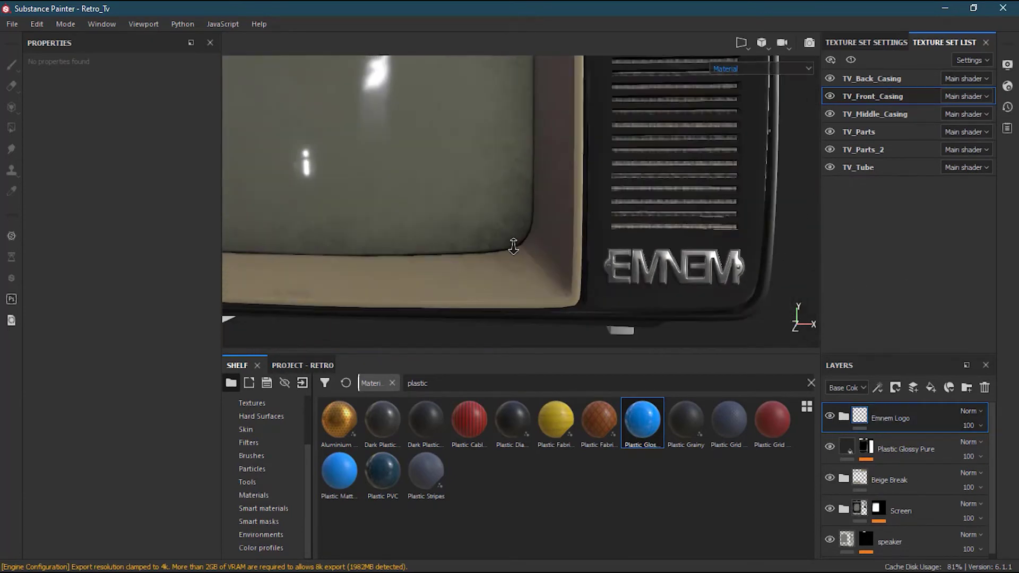
# Step: Examine the glossy black plastic on the TV's front casing from several angles and distances
pyautogui.moveTo(548, 264); pyautogui.dragTo(647, 277, button='middle')
pyautogui.keyDown('alt'); pyautogui.moveTo(646, 277); pyautogui.dragTo(664, 260); pyautogui.keyUp('alt')
pyautogui.keyDown('alt'); pyautogui.moveTo(664, 260); pyautogui.dragTo(653, 294, button='middle'); pyautogui.keyUp('alt')
pyautogui.keyDown('alt'); pyautogui.moveTo(653, 293); pyautogui.dragTo(649, 277); pyautogui.keyUp('alt')
pyautogui.keyDown('alt'); pyautogui.moveTo(649, 276); pyautogui.dragTo(634, 264, button='right'); pyautogui.keyUp('alt')
pyautogui.keyDown('alt'); pyautogui.moveTo(635, 265); pyautogui.dragTo(662, 269); pyautogui.keyUp('alt')
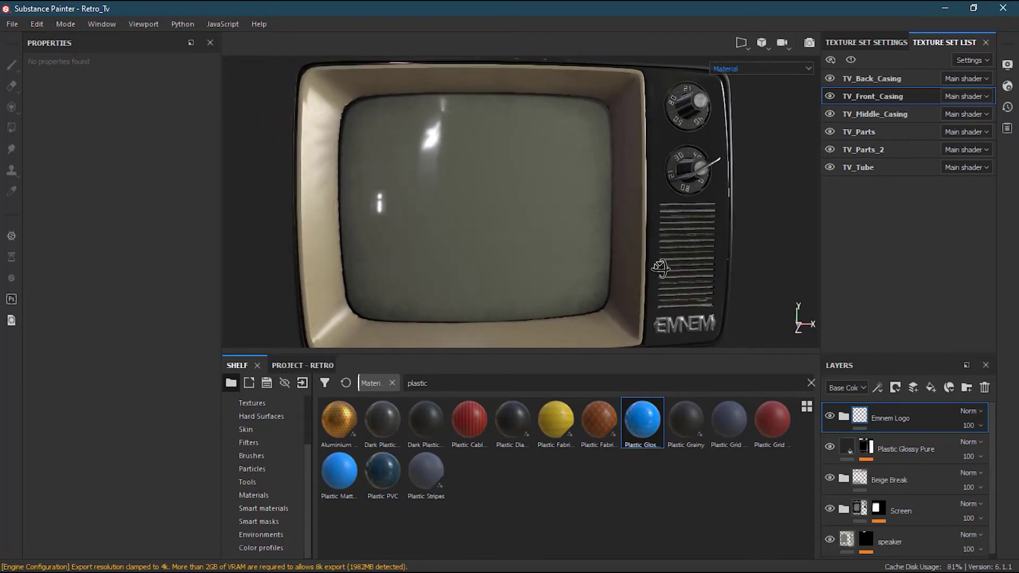
pyautogui.keyDown('alt'); pyautogui.moveTo(743, 277); pyautogui.dragTo(664, 376, button='middle'); pyautogui.keyUp('alt')
pyautogui.keyDown('alt'); pyautogui.moveTo(743, 265); pyautogui.dragTo(781, 229, button='right'); pyautogui.keyUp('alt')
pyautogui.keyDown('alt'); pyautogui.moveTo(781, 229); pyautogui.dragTo(522, 234); pyautogui.keyUp('alt')
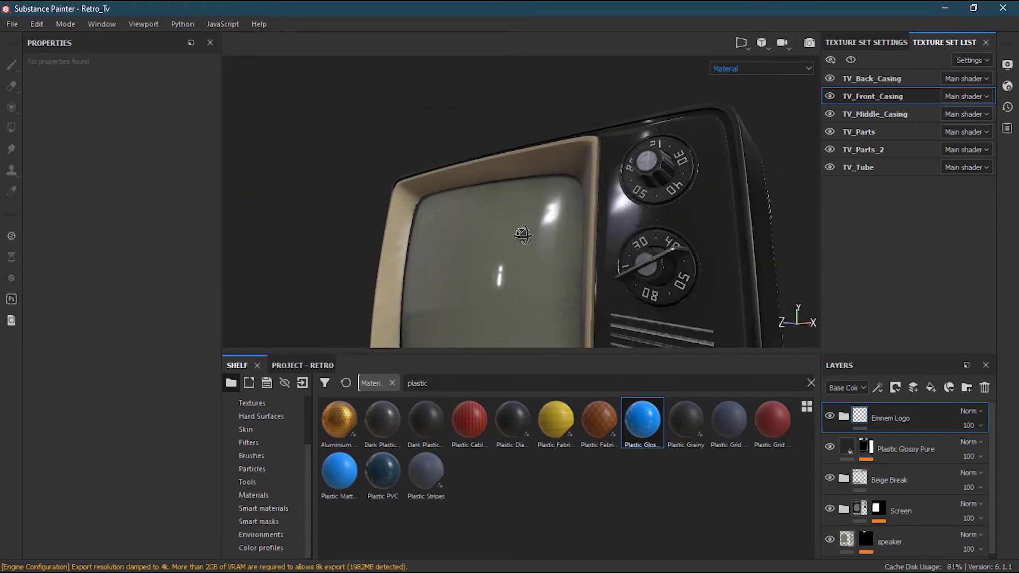
# Step: Open the Black Plastic folder and raise its Plastic Glossy Pure layer's roughness to 0.1358
pyautogui.click(945, 446)
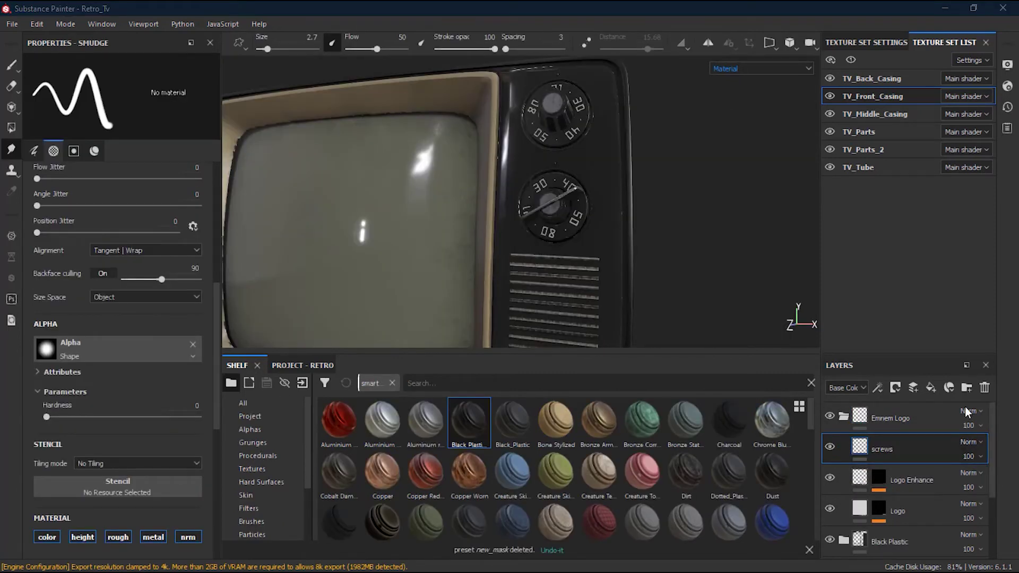
pyautogui.moveTo(992, 493)
pyautogui.mouseDown()
pyautogui.moveTo(992, 523)
pyautogui.moveTo(1001, 487)
pyautogui.mouseUp()
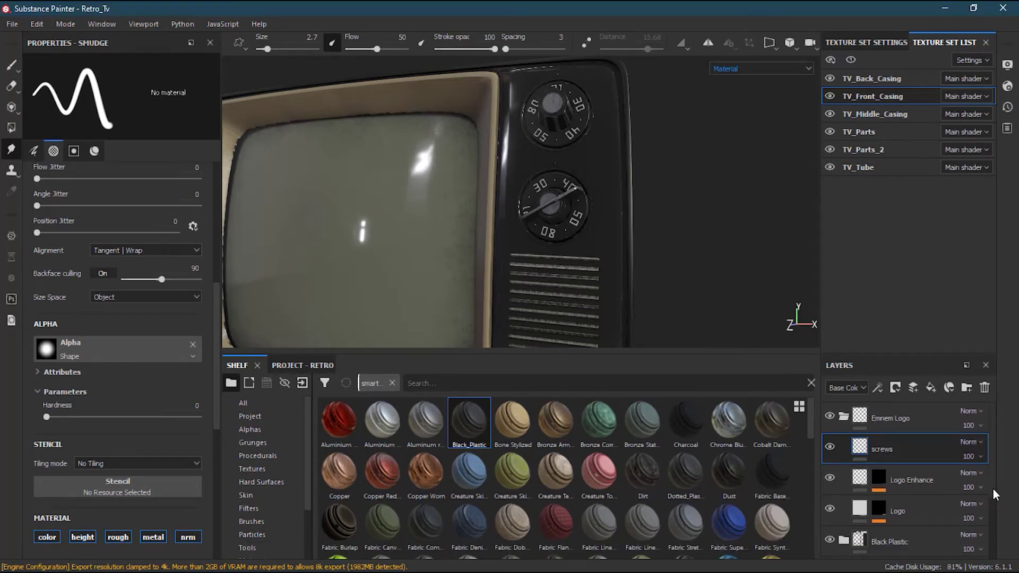
pyautogui.scroll(-3, 923, 498)
pyautogui.click(923, 499)
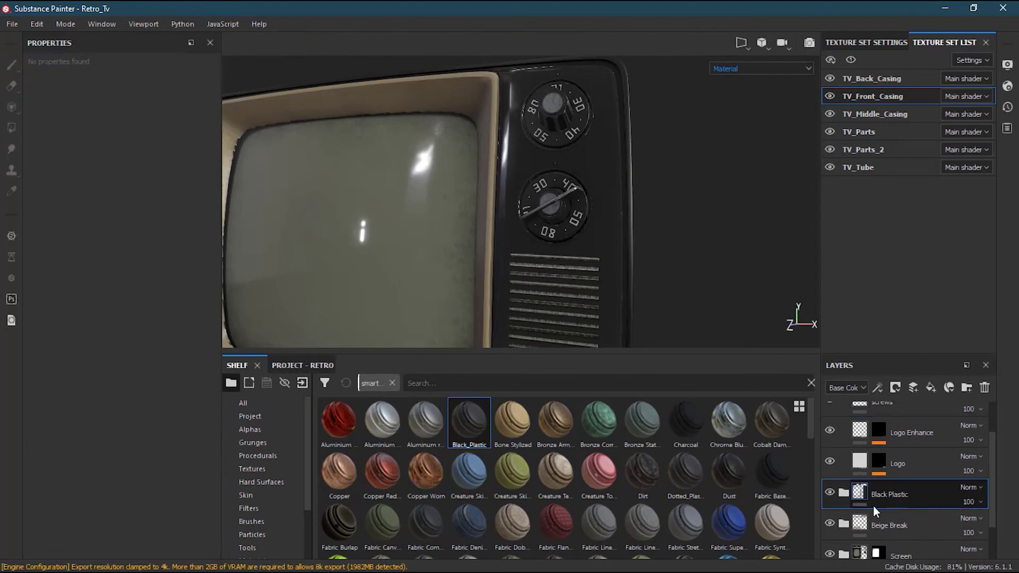
pyautogui.click(843, 493)
pyautogui.click(915, 518)
pyautogui.keyDown('alt'); pyautogui.moveTo(530, 171); pyautogui.dragTo(573, 196); pyautogui.keyUp('alt')
pyautogui.scroll(1, 550, 190)
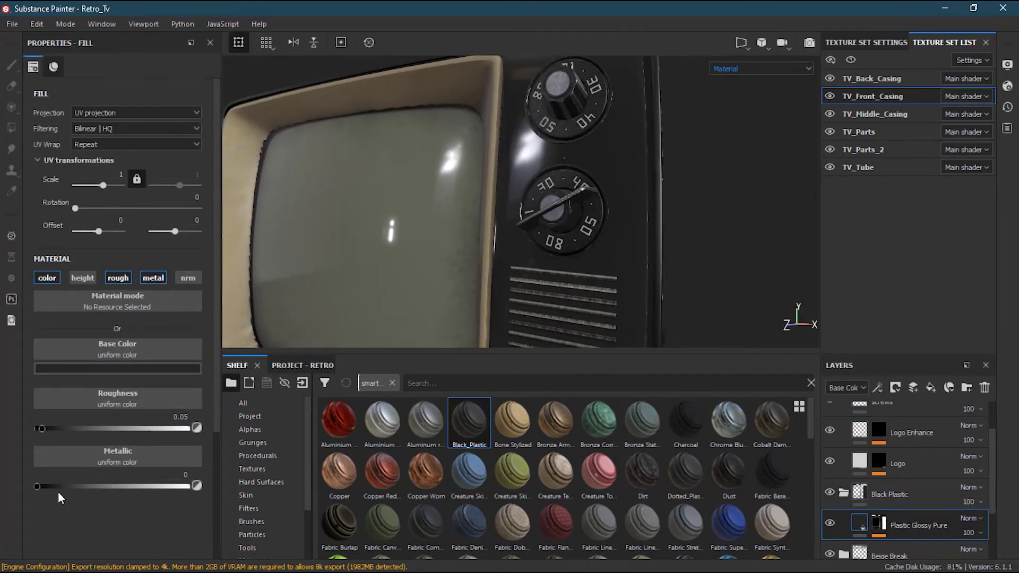
pyautogui.moveTo(41, 427)
pyautogui.mouseDown()
pyautogui.moveTo(63, 428)
pyautogui.moveTo(55, 428)
pyautogui.mouseUp()
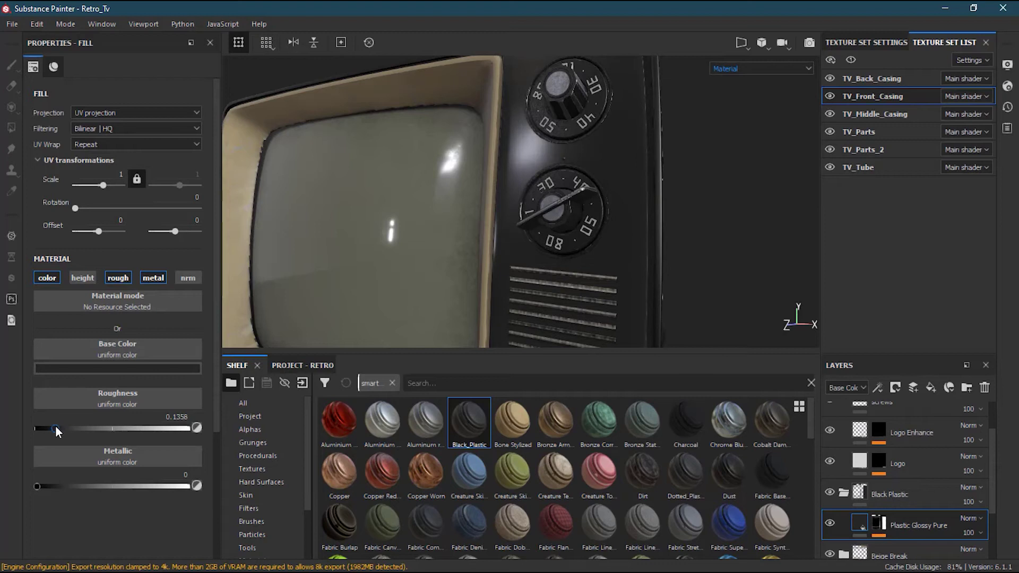
# Step: Examine the black plastic's reflections around the dials and across the whole TV front
pyautogui.keyDown('alt'); pyautogui.moveTo(659, 193); pyautogui.dragTo(603, 251); pyautogui.keyUp('alt')
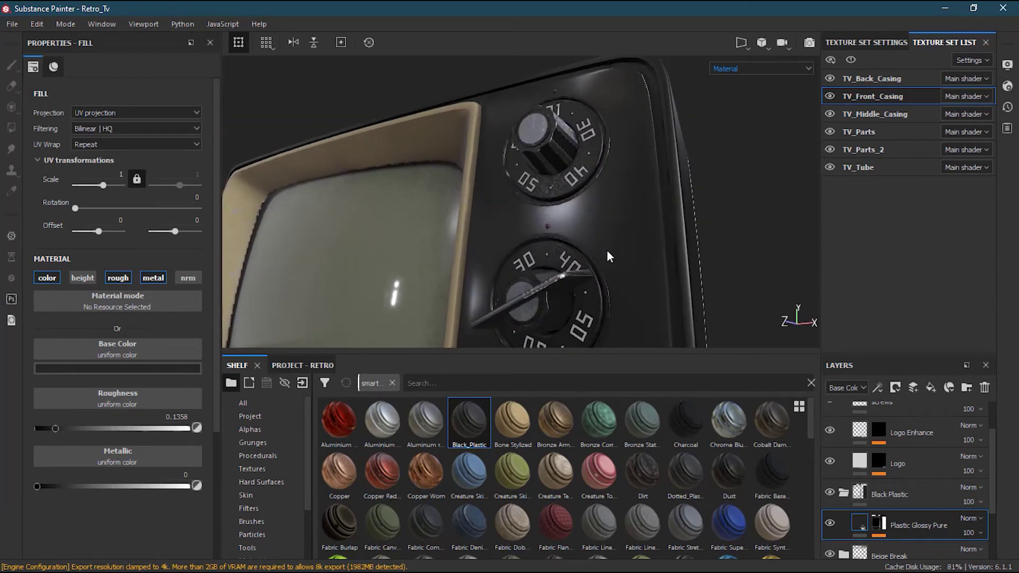
pyautogui.keyDown('alt'); pyautogui.moveTo(609, 256); pyautogui.dragTo(633, 275); pyautogui.keyUp('alt')
pyautogui.keyDown('alt'); pyautogui.moveTo(640, 250); pyautogui.dragTo(447, 230, button='right'); pyautogui.keyUp('alt')
pyautogui.keyDown('alt'); pyautogui.moveTo(447, 230); pyautogui.dragTo(549, 236); pyautogui.keyUp('alt')
pyautogui.keyDown('alt'); pyautogui.moveTo(557, 243); pyautogui.dragTo(615, 130, button='middle'); pyautogui.keyUp('alt')
pyautogui.keyDown('alt'); pyautogui.moveTo(666, 170); pyautogui.dragTo(619, 187, button='right'); pyautogui.keyUp('alt')
pyautogui.keyDown('alt'); pyautogui.moveTo(611, 195); pyautogui.dragTo(571, 225, button='middle'); pyautogui.keyUp('alt')
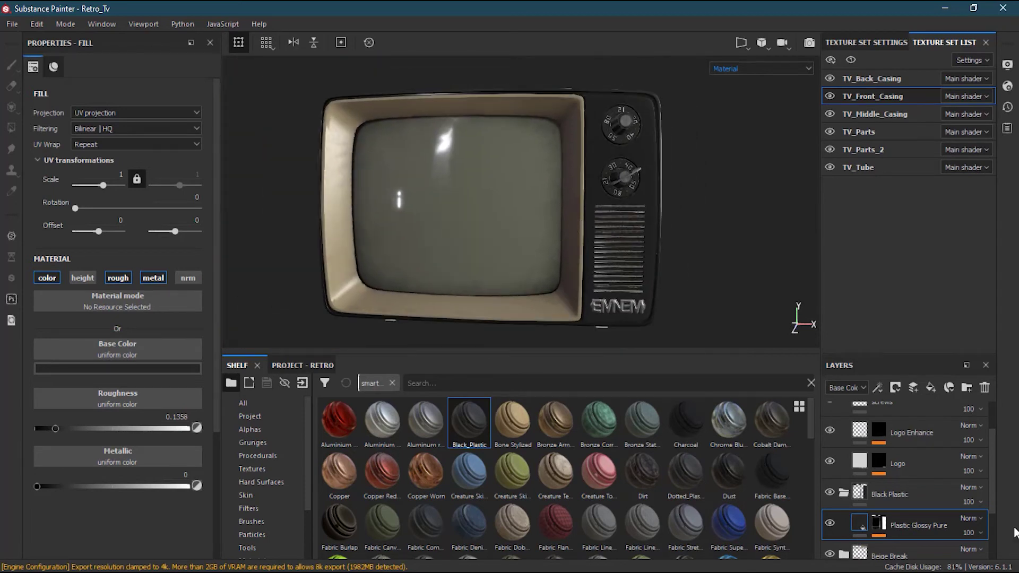
# Step: Collapse the Black Plastic folder and create a smart material from it
pyautogui.click(844, 493)
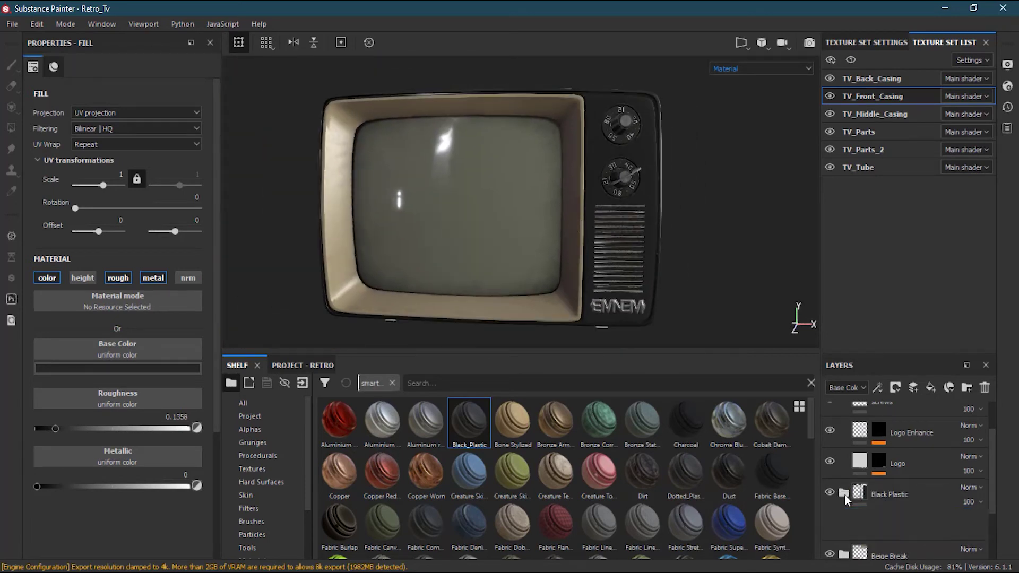
pyautogui.click(924, 489)
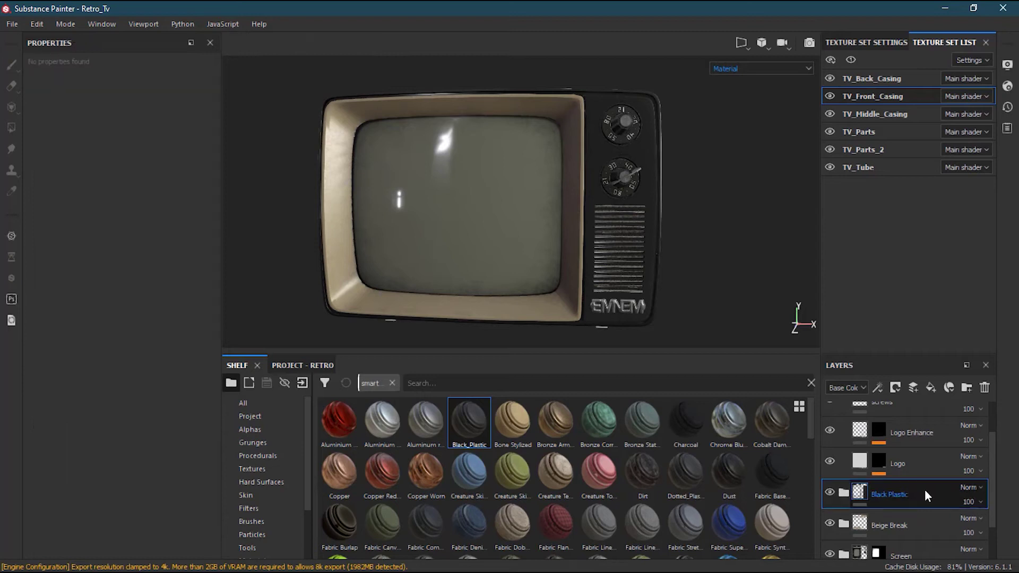
pyautogui.rightClick(924, 495)
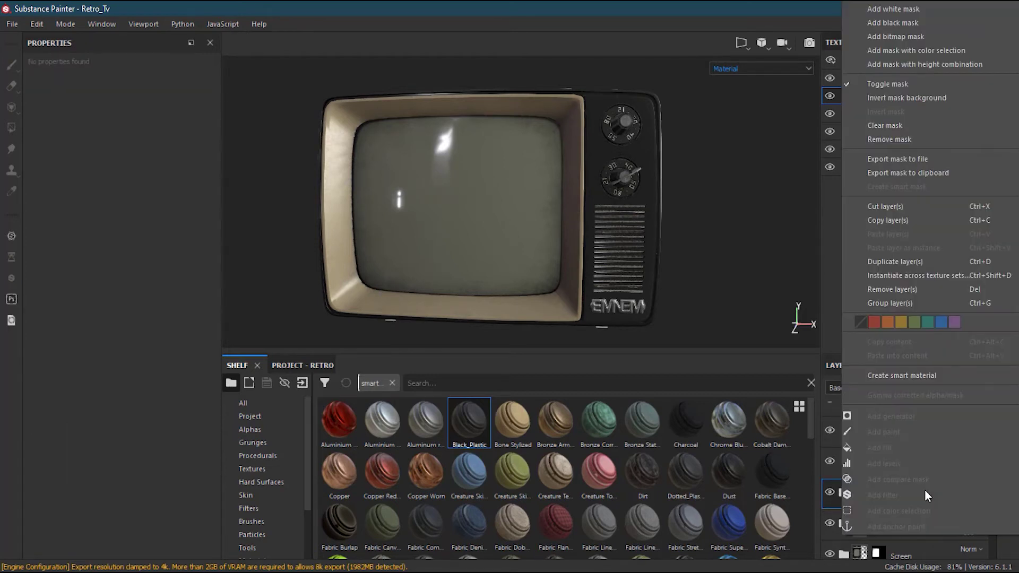
pyautogui.click(925, 375)
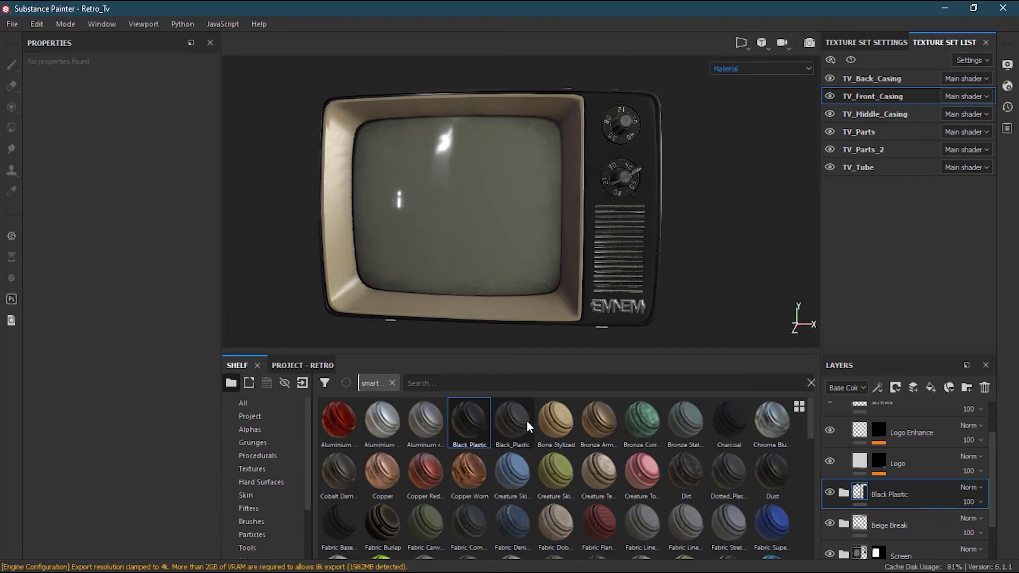
# Step: Rename the new smart material in the shelf as Black Plastic Plus
pyautogui.rightClick(476, 426)
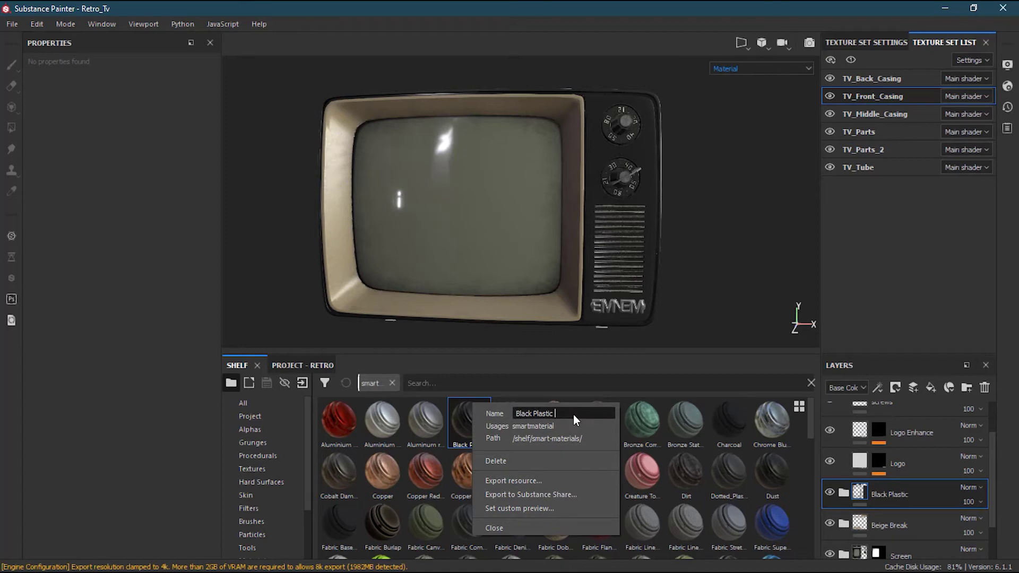
pyautogui.press('Return')
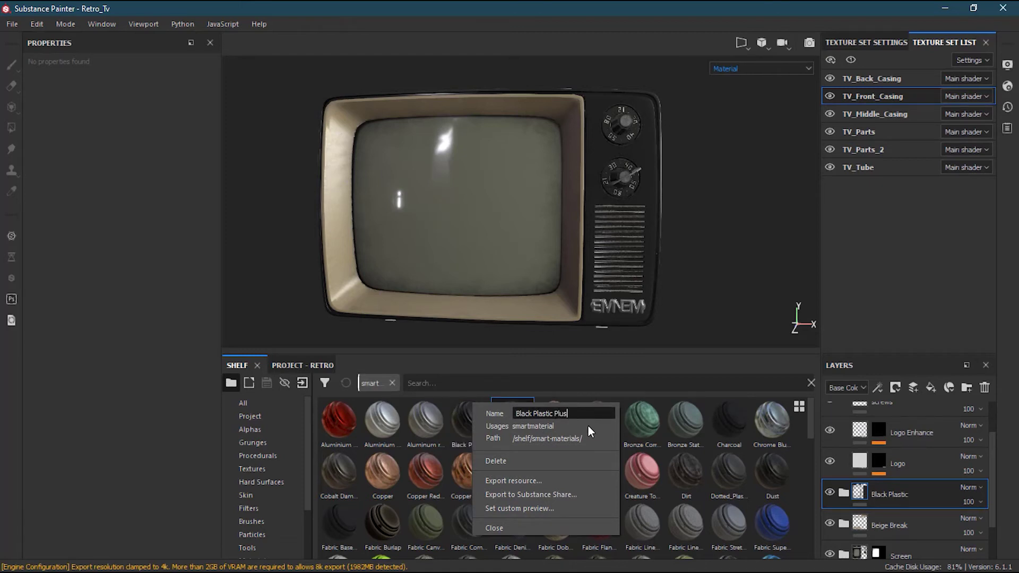
pyautogui.click(463, 420)
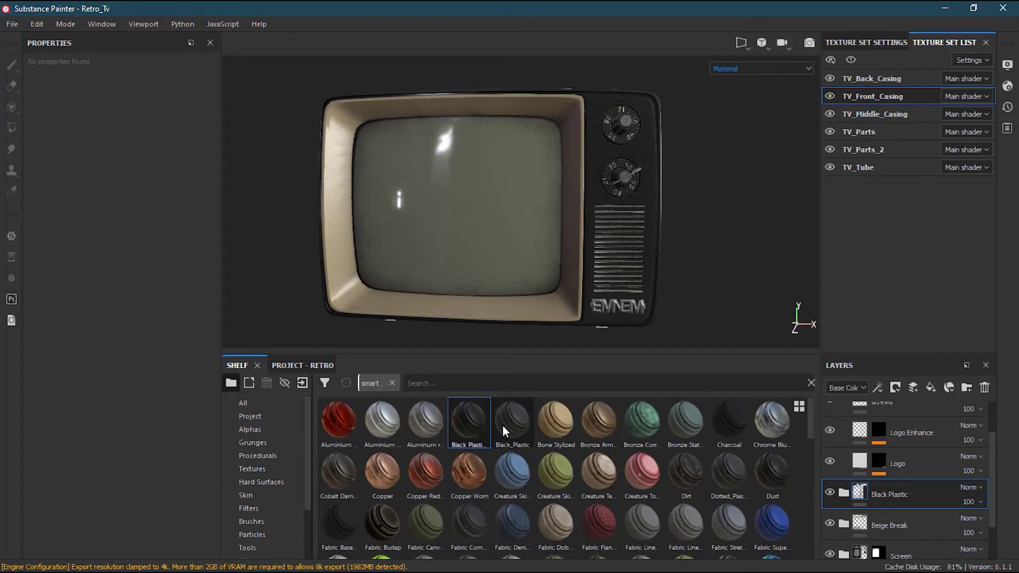
# Step: Switch to the TV_Back_Casing texture set and apply the Black Plastic Plus smart material to the casing's body
pyautogui.keyDown('alt'); pyautogui.moveTo(660, 240); pyautogui.dragTo(550, 247); pyautogui.keyUp('alt')
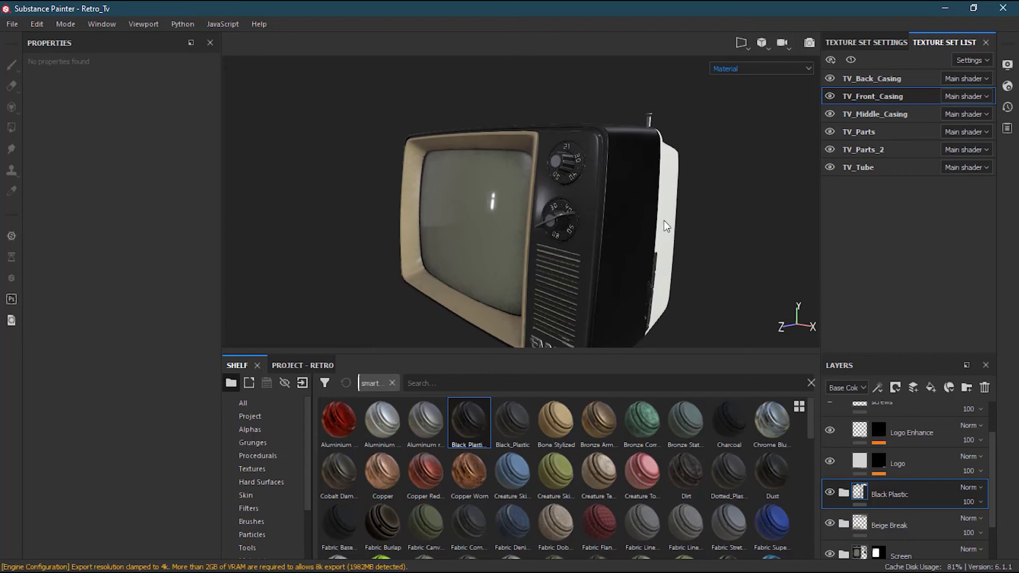
pyautogui.keyDown('alt'); pyautogui.moveTo(652, 227); pyautogui.dragTo(560, 224); pyautogui.keyUp('alt')
pyautogui.keyDown('alt'); pyautogui.moveTo(634, 225); pyautogui.dragTo(804, 178); pyautogui.keyUp('alt')
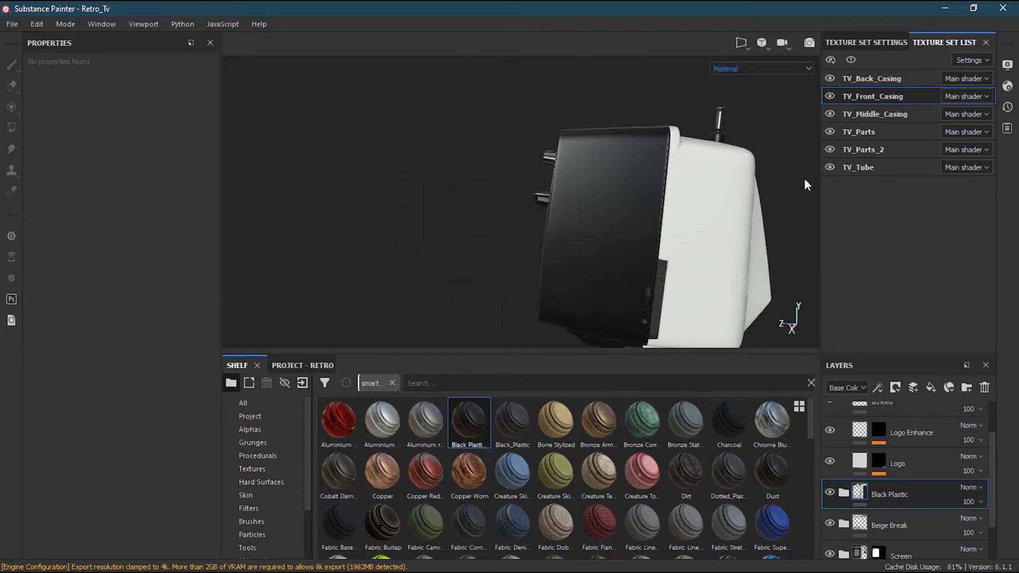
pyautogui.click(899, 115)
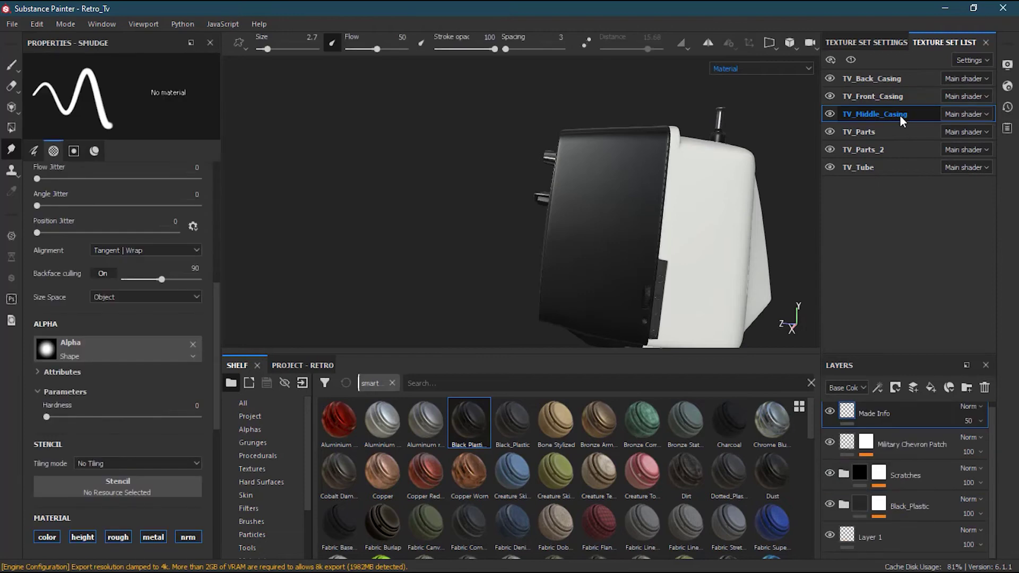
pyautogui.click(888, 82)
pyautogui.click(928, 456)
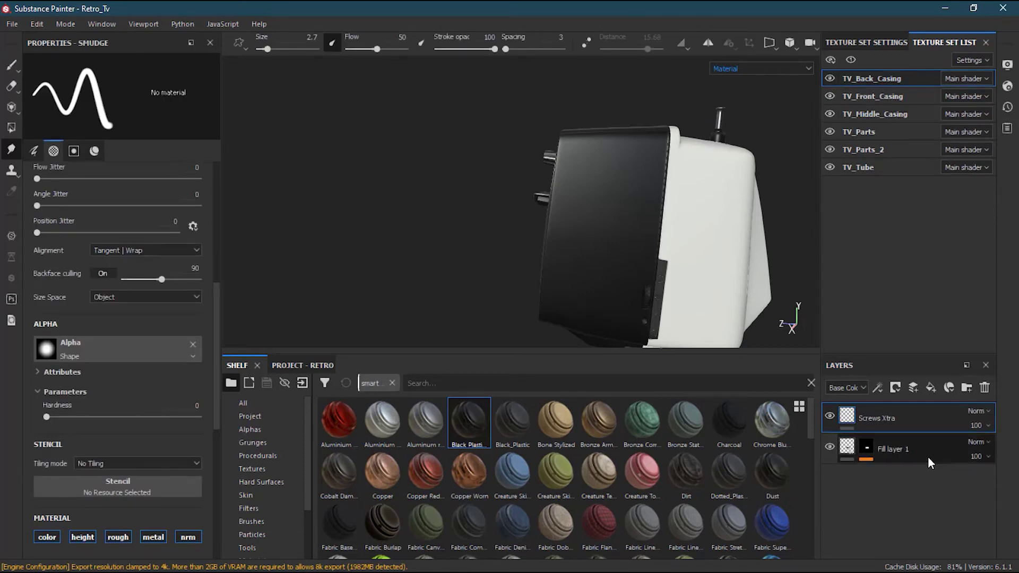
pyautogui.keyDown('alt'); pyautogui.moveTo(746, 310); pyautogui.dragTo(496, 276); pyautogui.keyUp('alt')
pyautogui.keyDown('alt'); pyautogui.moveTo(496, 275); pyautogui.dragTo(764, 216, button='right'); pyautogui.keyUp('alt')
pyautogui.keyDown('alt'); pyautogui.moveTo(764, 216); pyautogui.dragTo(719, 237); pyautogui.keyUp('alt')
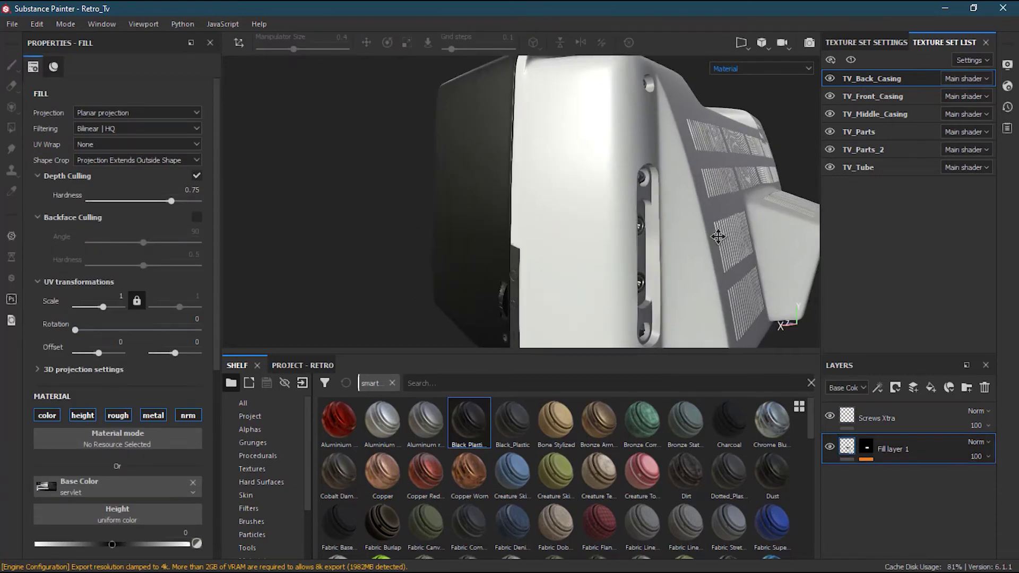
pyautogui.keyDown('alt'); pyautogui.moveTo(718, 237); pyautogui.dragTo(612, 287, button='middle'); pyautogui.keyUp('alt')
pyautogui.keyDown('alt'); pyautogui.moveTo(611, 286); pyautogui.dragTo(571, 242); pyautogui.keyUp('alt')
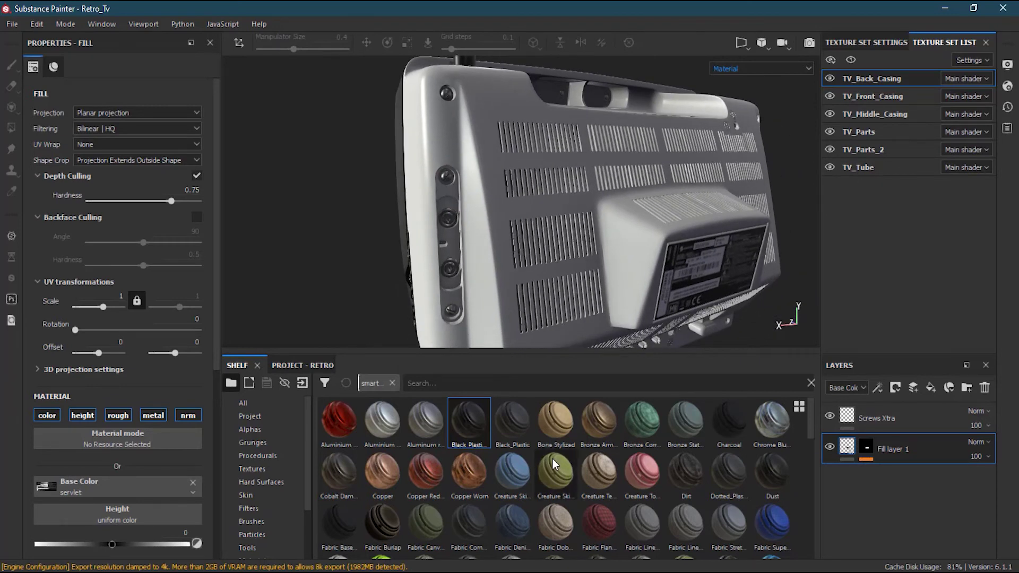
pyautogui.moveTo(474, 419); pyautogui.dragTo(489, 288)
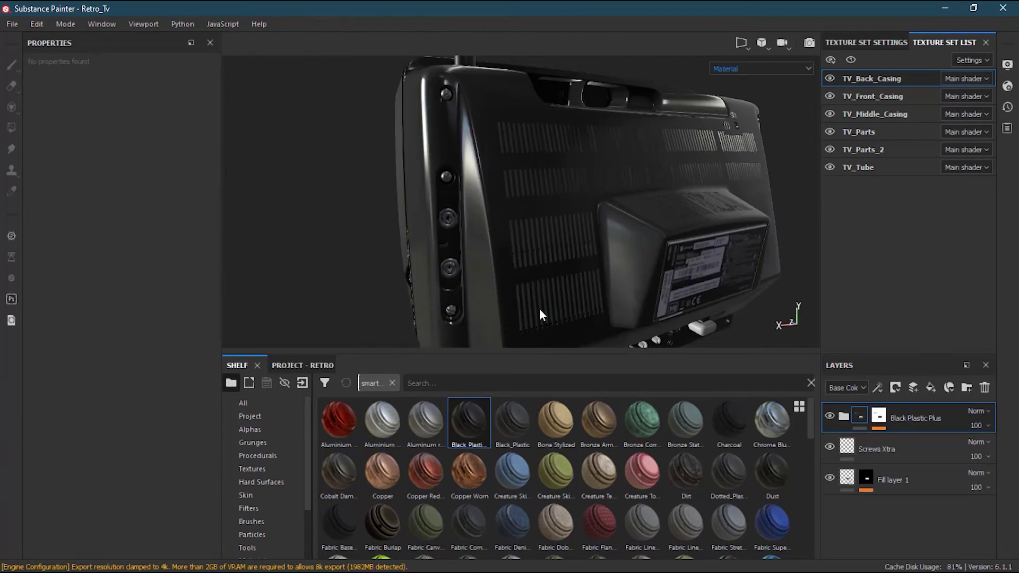
# Step: Check the Black Plastic Plus folder's contents and compare the back casing with the folder hidden and shown
pyautogui.click(845, 416)
pyautogui.click(835, 416)
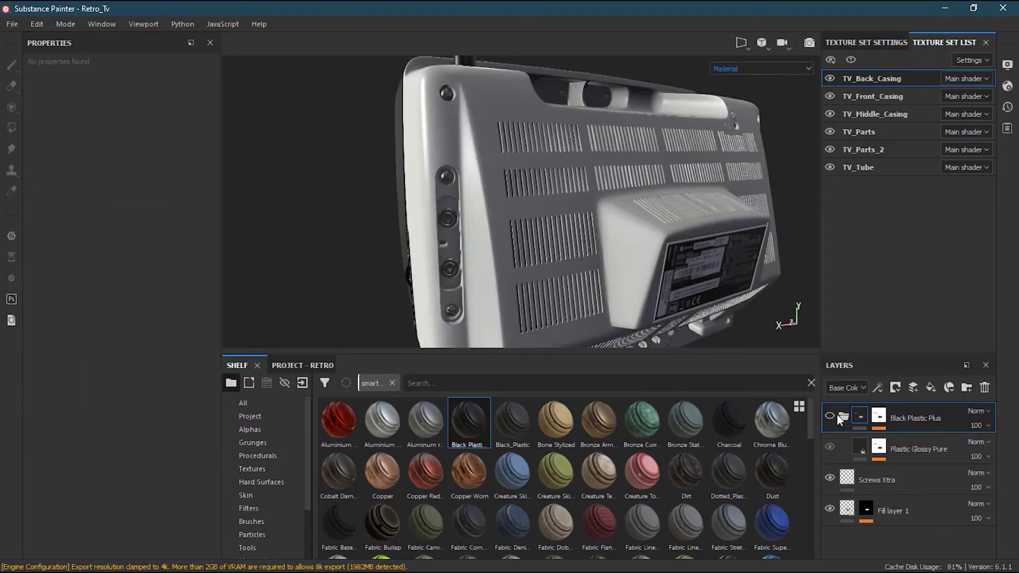
pyautogui.click(844, 417)
pyautogui.click(830, 415)
pyautogui.keyDown('alt'); pyautogui.moveTo(704, 261); pyautogui.dragTo(644, 233); pyautogui.keyUp('alt')
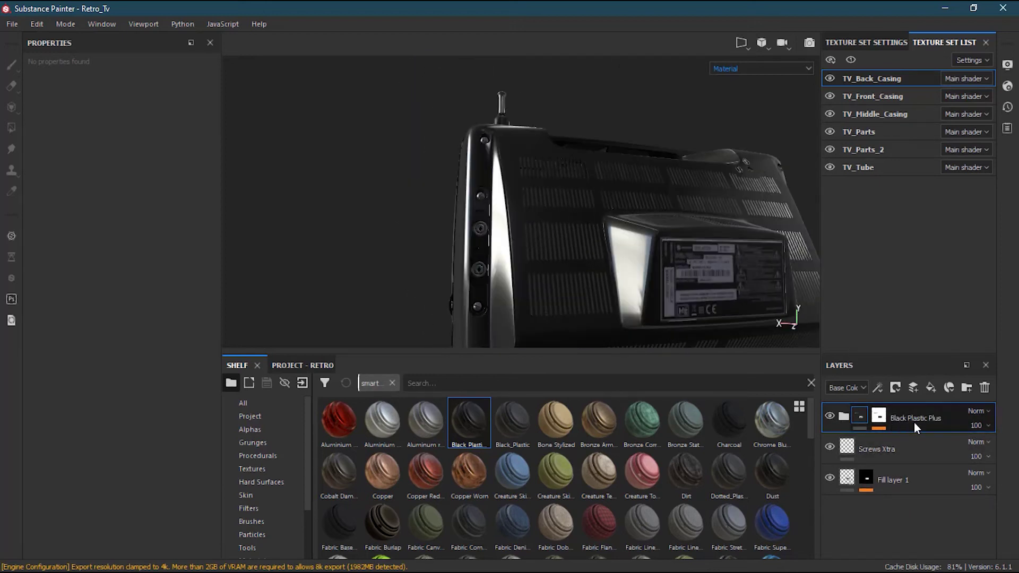
# Step: Move the Black Plastic Plus folder below Fill layer 1 and check the label on the back casing
pyautogui.moveTo(945, 435); pyautogui.dragTo(939, 491)
pyautogui.keyDown('alt'); pyautogui.moveTo(743, 239); pyautogui.dragTo(655, 227); pyautogui.keyUp('alt')
pyautogui.keyDown('alt'); pyautogui.moveTo(655, 228); pyautogui.dragTo(729, 262, button='middle'); pyautogui.keyUp('alt')
pyautogui.scroll(3, 563, 264)
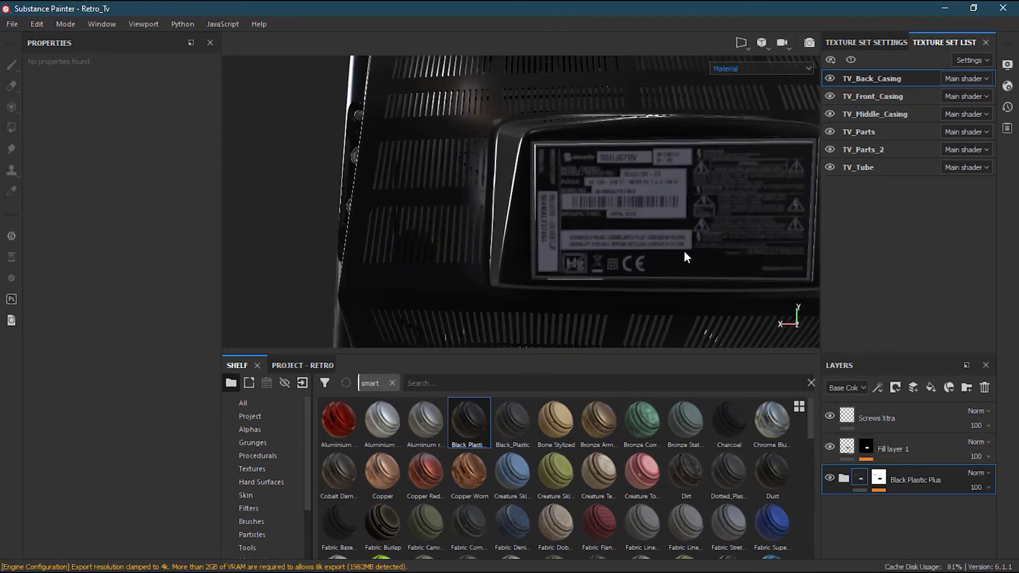
pyautogui.keyDown('alt'); pyautogui.moveTo(678, 247); pyautogui.dragTo(605, 266); pyautogui.keyUp('alt')
pyautogui.keyDown('alt'); pyautogui.moveTo(606, 266); pyautogui.dragTo(869, 216, button='right'); pyautogui.keyUp('alt')
pyautogui.keyDown('alt'); pyautogui.moveTo(552, 271); pyautogui.dragTo(522, 250); pyautogui.keyUp('alt')
pyautogui.keyDown('alt'); pyautogui.moveTo(607, 257); pyautogui.dragTo(478, 234); pyautogui.keyUp('alt')
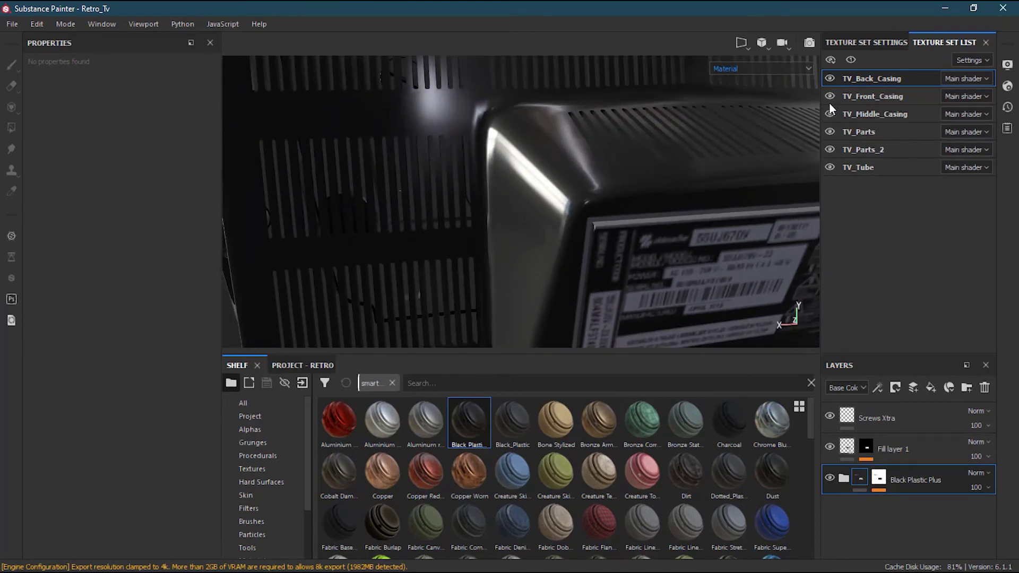
# Step: Hide every texture set except TV_Back_Casing and examine the vents and the label area up close
pyautogui.moveTo(829, 96); pyautogui.dragTo(831, 140)
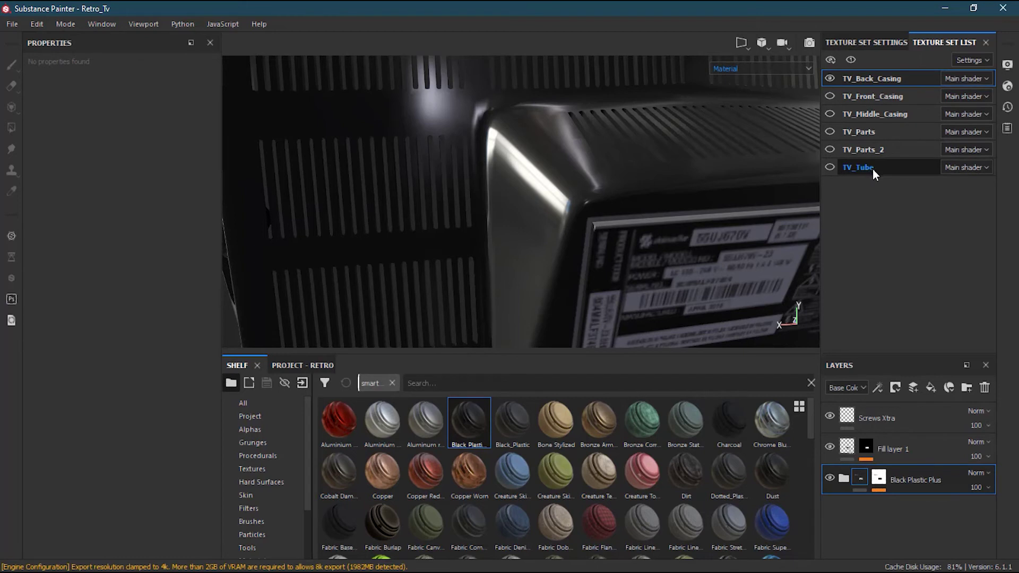
pyautogui.keyDown('alt'); pyautogui.moveTo(744, 178); pyautogui.dragTo(534, 204); pyautogui.keyUp('alt')
pyautogui.keyDown('alt'); pyautogui.moveTo(600, 255); pyautogui.dragTo(491, 323, button='middle'); pyautogui.keyUp('alt')
pyautogui.moveTo(594, 252)
pyautogui.keyDown('alt'); pyautogui.mouseDown()
pyautogui.moveTo(531, 233)
pyautogui.moveTo(453, 316)
pyautogui.moveTo(523, 116)
pyautogui.moveTo(597, 261)
pyautogui.mouseUp(); pyautogui.keyUp('alt')
pyautogui.keyDown('alt'); pyautogui.moveTo(505, 221); pyautogui.dragTo(535, 254); pyautogui.keyUp('alt')
pyautogui.keyDown('alt'); pyautogui.moveTo(535, 254); pyautogui.dragTo(675, 205, button='middle'); pyautogui.keyUp('alt')
pyautogui.keyDown('alt'); pyautogui.moveTo(569, 230); pyautogui.dragTo(376, 203); pyautogui.keyUp('alt')
pyautogui.keyDown('alt'); pyautogui.moveTo(376, 198); pyautogui.dragTo(466, 189, button='right'); pyautogui.keyUp('alt')
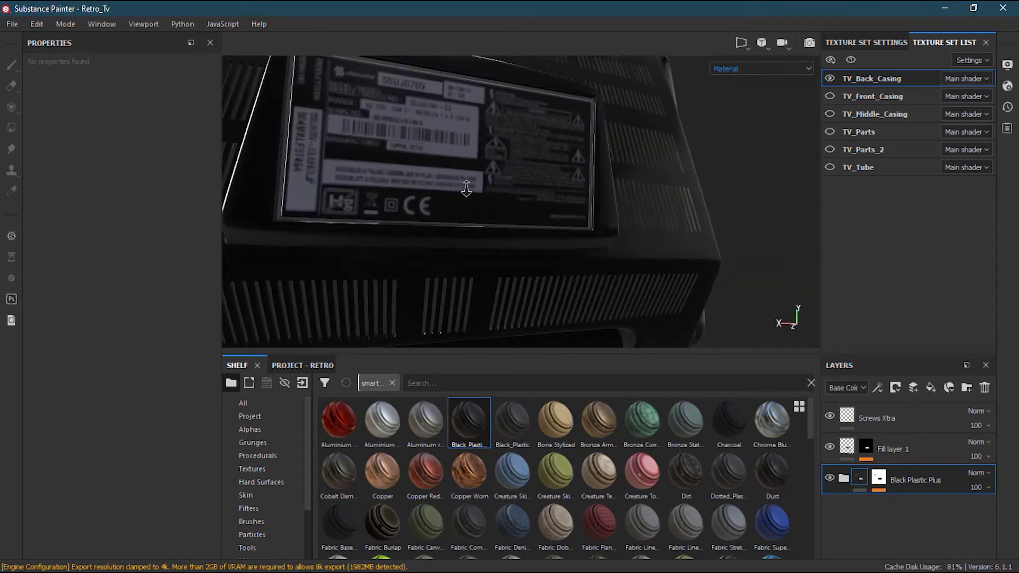
pyautogui.keyDown('alt'); pyautogui.moveTo(466, 189); pyautogui.dragTo(599, 252, button='middle'); pyautogui.keyUp('alt')
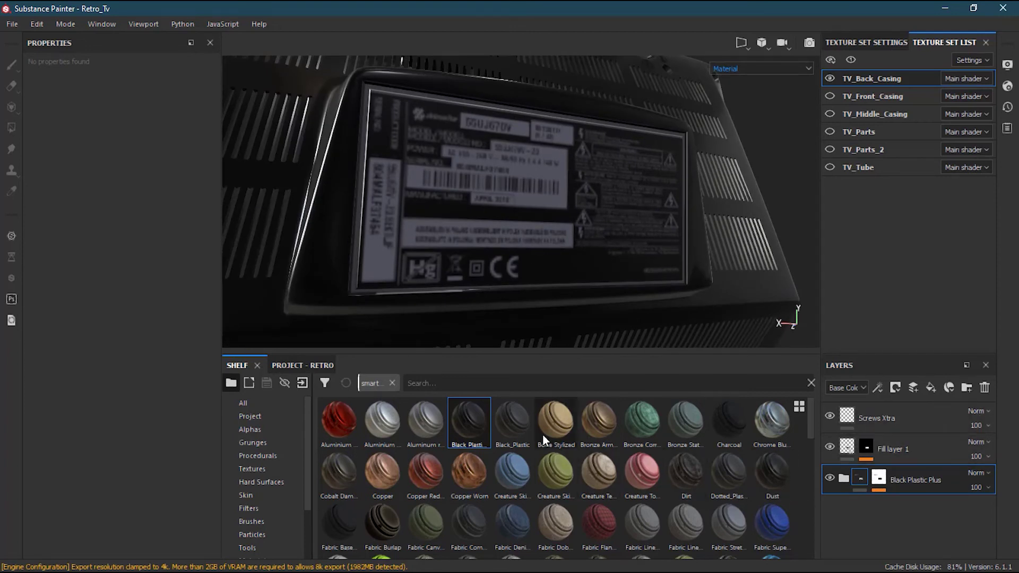
# Step: Apply the Black_Plastic smart material to the frame around the back casing's label
pyautogui.click(513, 420)
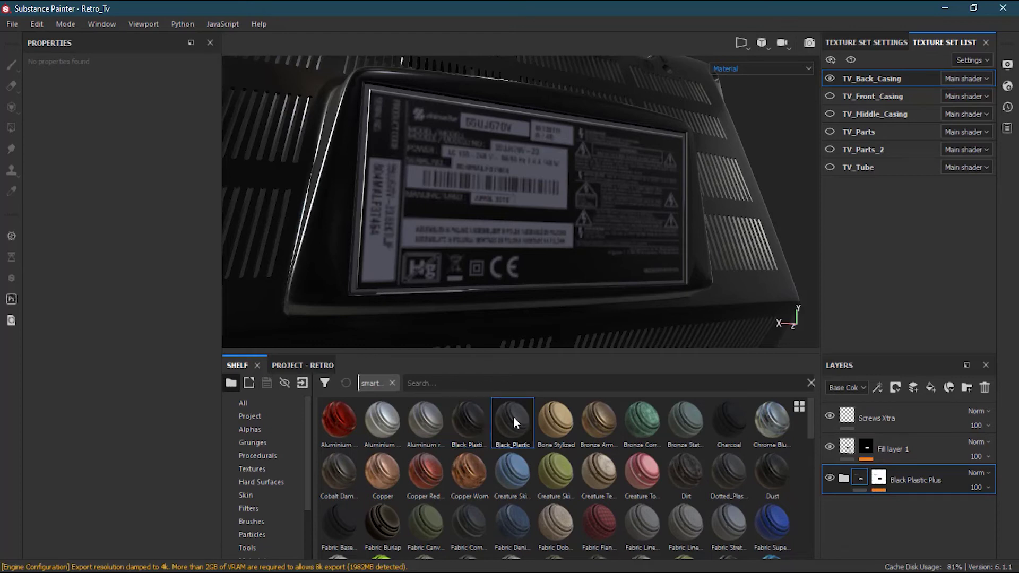
pyautogui.moveTo(513, 416); pyautogui.dragTo(355, 277)
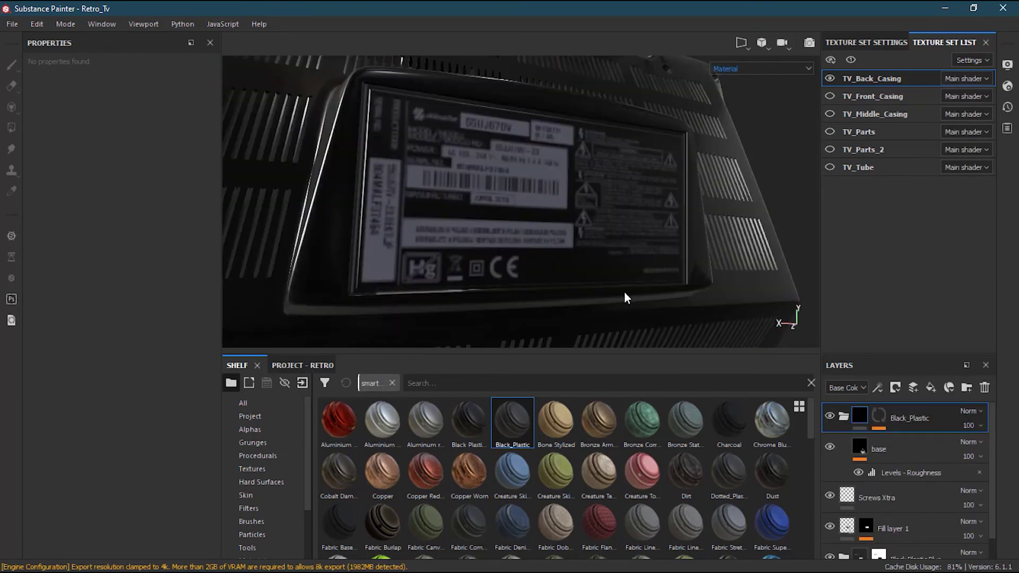
pyautogui.keyDown('alt'); pyautogui.moveTo(712, 246); pyautogui.dragTo(657, 272); pyautogui.keyUp('alt')
pyautogui.scroll(-3, 658, 273)
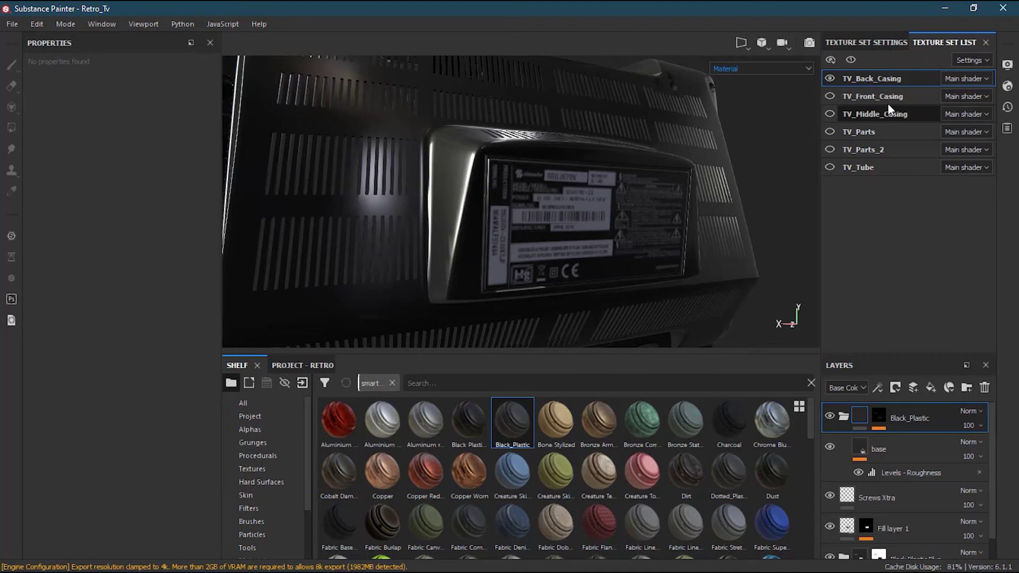
# Step: Hide TV_Back_Casing and view the TV_Middle_Casing texture set on its own before hiding it again
pyautogui.click(831, 79)
pyautogui.click(830, 114)
pyautogui.keyDown('alt'); pyautogui.moveTo(804, 128); pyautogui.dragTo(574, 223); pyautogui.keyUp('alt')
pyautogui.click(830, 112)
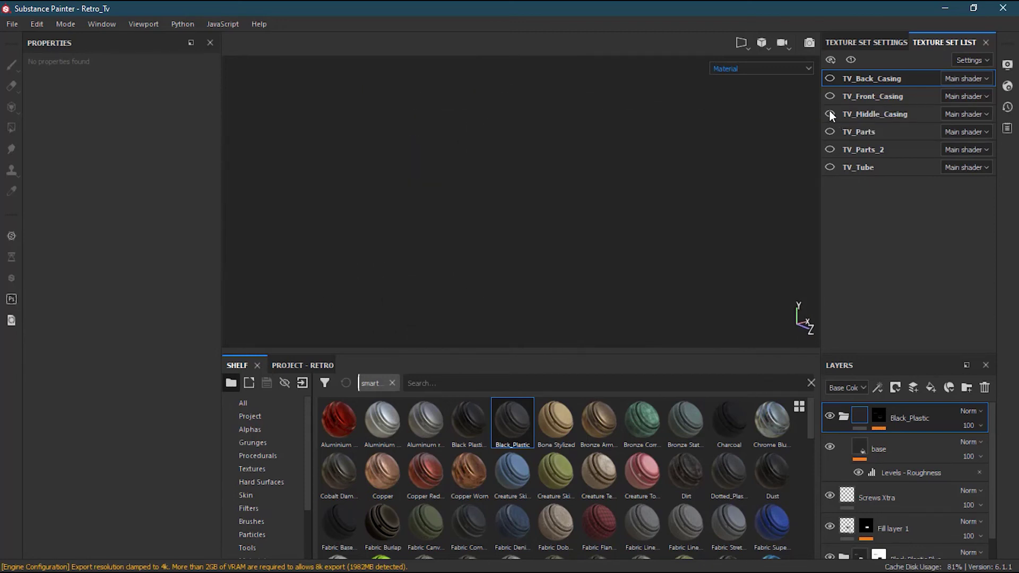
# Step: Show only the TV_Parts texture set and examine its antenna, dials and numbered buttons
pyautogui.click(831, 132)
pyautogui.keyDown('alt'); pyautogui.moveTo(775, 148); pyautogui.dragTo(650, 80); pyautogui.keyUp('alt')
pyautogui.keyDown('alt'); pyautogui.moveTo(657, 136); pyautogui.dragTo(535, 173, button='right'); pyautogui.keyUp('alt')
pyautogui.keyDown('alt'); pyautogui.moveTo(534, 173); pyautogui.dragTo(542, 197); pyautogui.keyUp('alt')
pyautogui.keyDown('alt'); pyautogui.moveTo(541, 196); pyautogui.dragTo(517, 212, button='middle'); pyautogui.keyUp('alt')
pyautogui.keyDown('alt'); pyautogui.moveTo(517, 212); pyautogui.dragTo(657, 228); pyautogui.keyUp('alt')
pyautogui.keyDown('alt'); pyautogui.moveTo(657, 229); pyautogui.dragTo(554, 247, button='right'); pyautogui.keyUp('alt')
pyautogui.keyDown('alt'); pyautogui.moveTo(630, 235); pyautogui.dragTo(576, 329, button='middle'); pyautogui.keyUp('alt')
# Step: Display the ID map in the viewport and inspect the ID colours of the TV's small parts up close
pyautogui.click(759, 68)
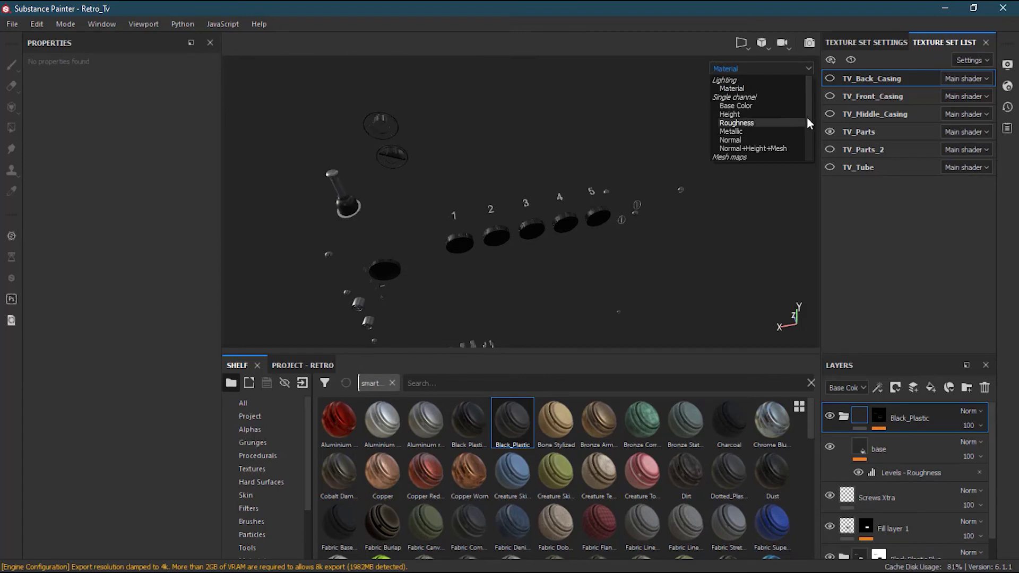
pyautogui.scroll(-3, 807, 116)
pyautogui.click(757, 114)
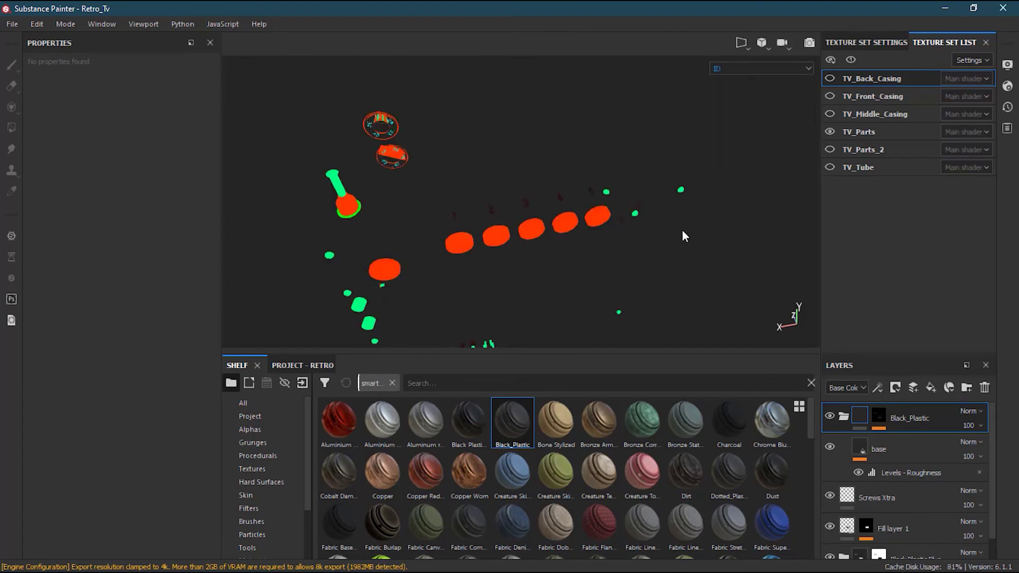
pyautogui.keyDown('alt'); pyautogui.moveTo(440, 185); pyautogui.dragTo(583, 180, button='right'); pyautogui.keyUp('alt')
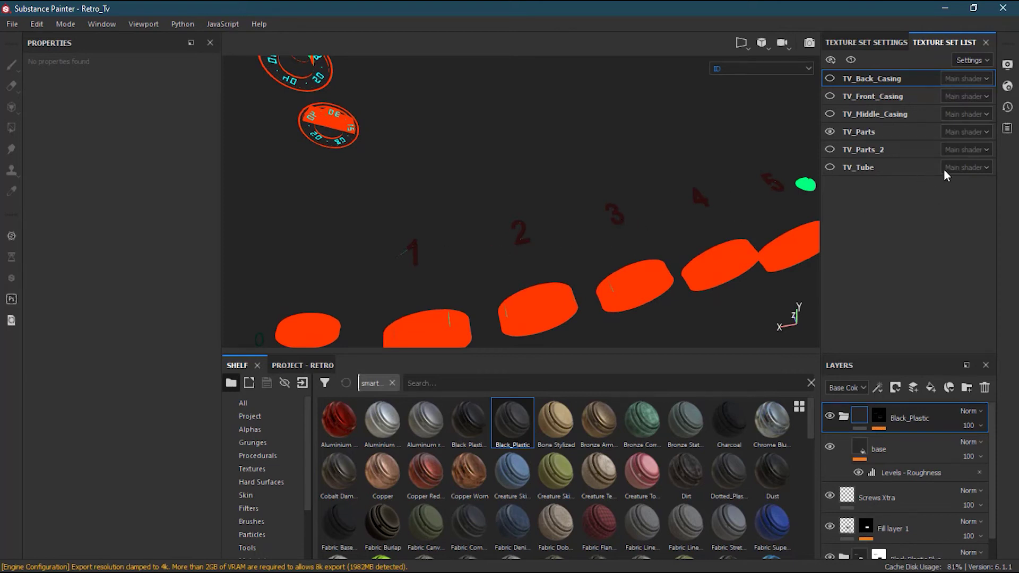
# Step: Show TV_Front_Casing alongside TV_Parts in the ID view and examine how the dials and buttons relate to it
pyautogui.click(830, 96)
pyautogui.keyDown('alt'); pyautogui.moveTo(537, 191); pyautogui.dragTo(479, 208, button='right'); pyautogui.keyUp('alt')
pyautogui.keyDown('alt'); pyautogui.moveTo(319, 188); pyautogui.dragTo(563, 200); pyautogui.keyUp('alt')
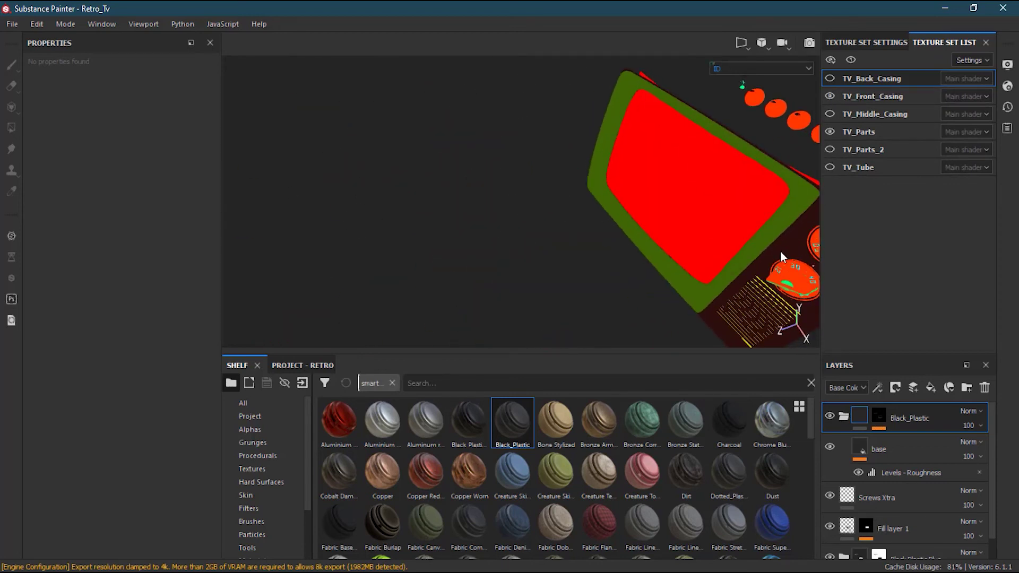
pyautogui.keyDown('alt'); pyautogui.moveTo(747, 211); pyautogui.dragTo(524, 211); pyautogui.keyUp('alt')
pyautogui.keyDown('alt'); pyautogui.moveTo(786, 222); pyautogui.dragTo(498, 244, button='middle'); pyautogui.keyUp('alt')
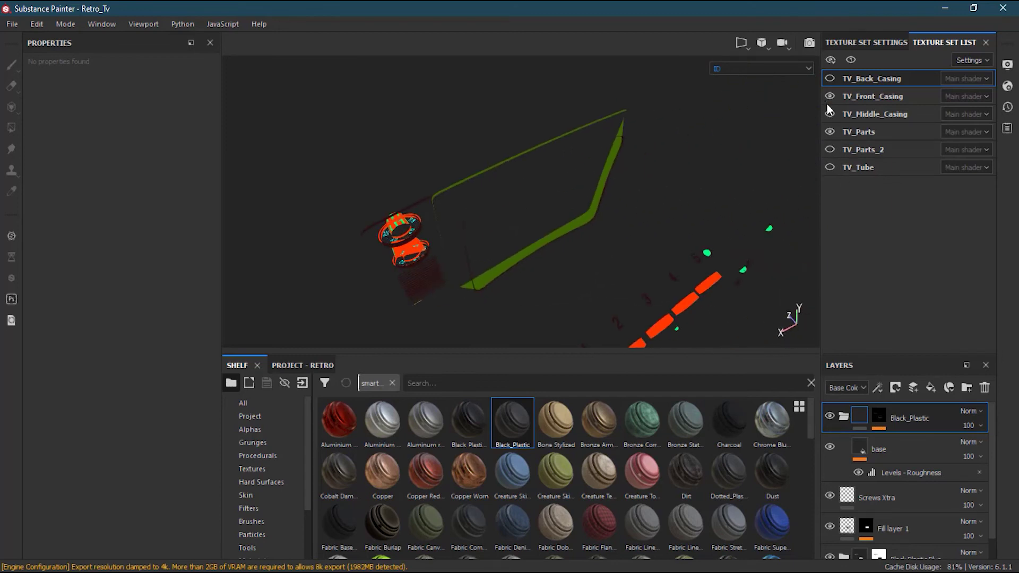
# Step: Toggle TV_Back_Casing and TV_Parts to compare their ID colours, and hide TV_Front_Casing so only TV_Parts is displayed
pyautogui.click(829, 79)
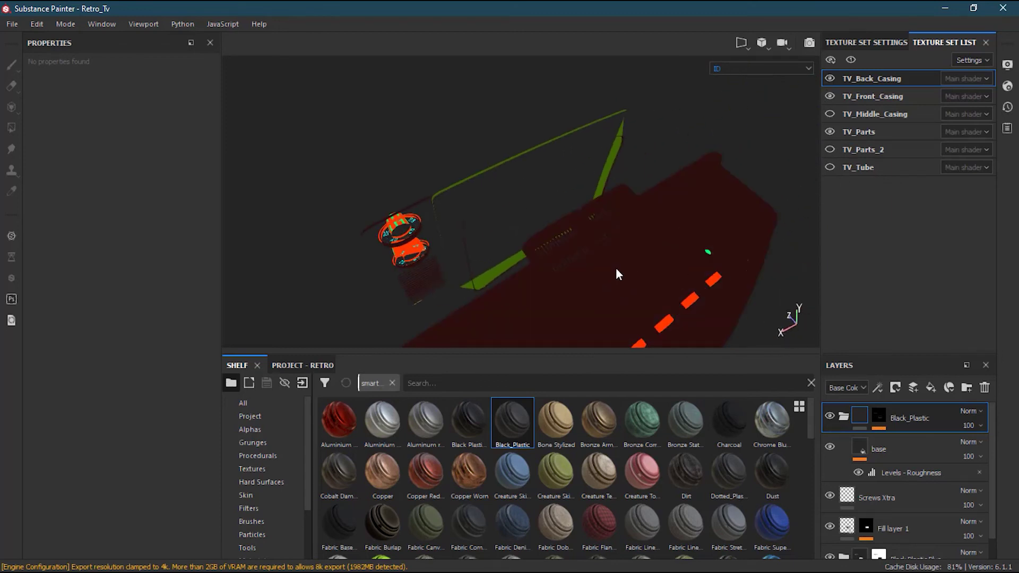
pyautogui.click(828, 79)
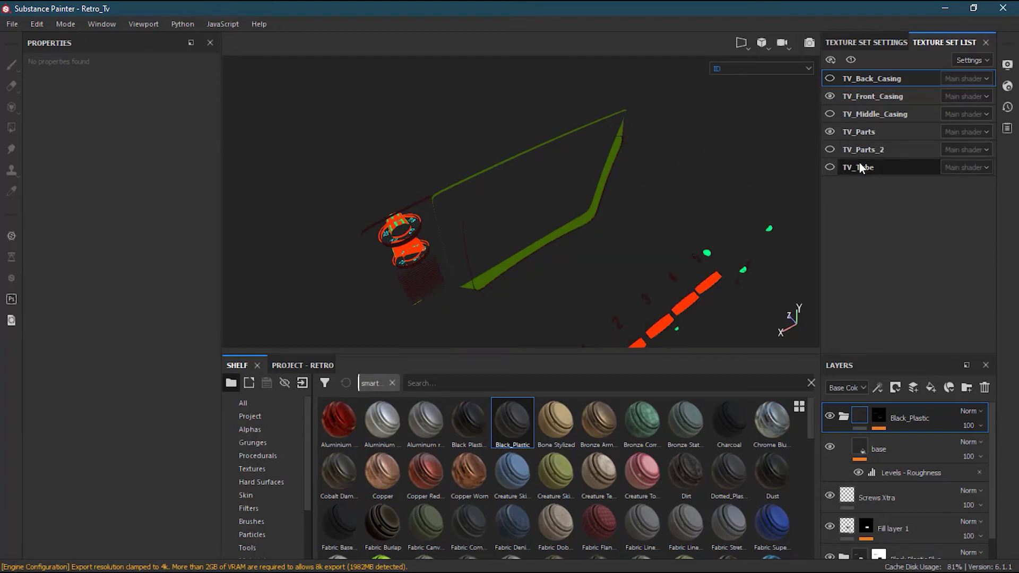
pyautogui.click(829, 129)
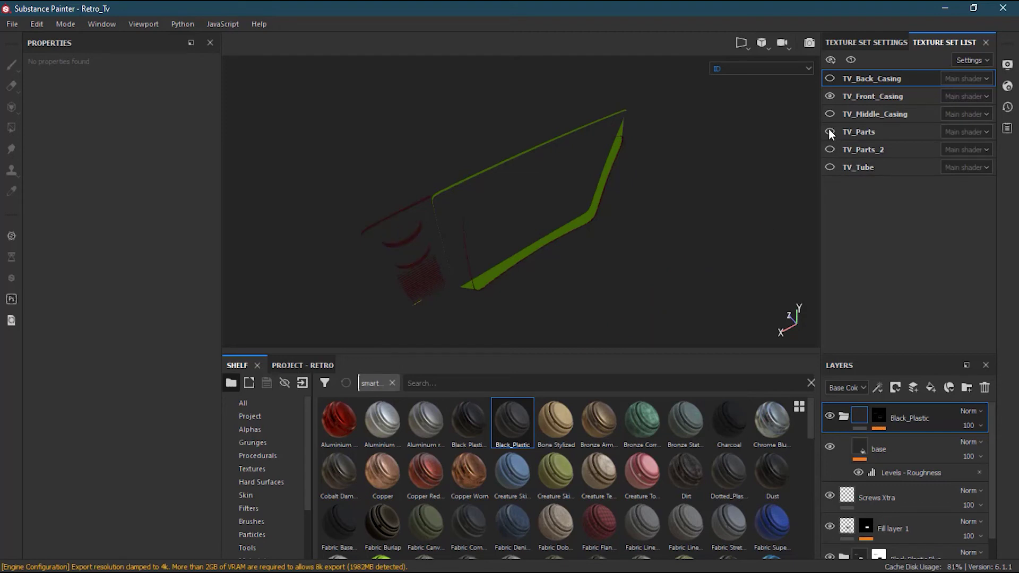
pyautogui.click(829, 130)
pyautogui.click(829, 96)
pyautogui.keyDown('alt'); pyautogui.moveTo(731, 260); pyautogui.dragTo(574, 339); pyautogui.keyUp('alt')
# Step: In the TV_Parts texture set, return the viewport to Material display and apply the Black Plastic Plus smart material to the number labels
pyautogui.click(474, 418)
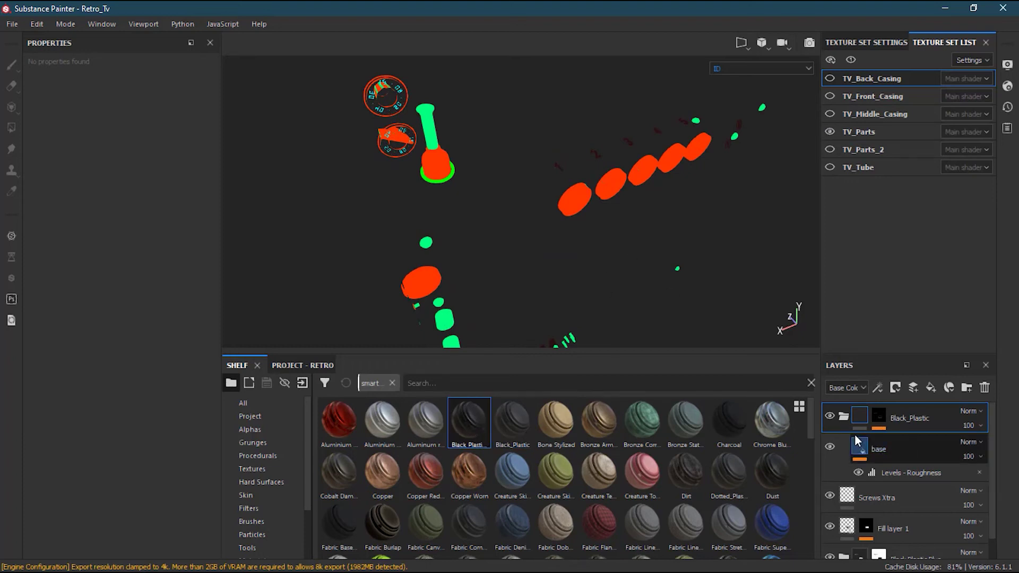
pyautogui.click(843, 418)
pyautogui.keyDown('alt'); pyautogui.moveTo(653, 217); pyautogui.dragTo(626, 226, button='right'); pyautogui.keyUp('alt')
pyautogui.keyDown('alt'); pyautogui.moveTo(627, 226); pyautogui.dragTo(529, 277, button='middle'); pyautogui.keyUp('alt')
pyautogui.keyDown('alt'); pyautogui.moveTo(665, 264); pyautogui.dragTo(712, 234, button='right'); pyautogui.keyUp('alt')
pyautogui.keyDown('alt'); pyautogui.moveTo(692, 249); pyautogui.dragTo(653, 300, button='middle'); pyautogui.keyUp('alt')
pyautogui.moveTo(653, 301)
pyautogui.keyDown('alt'); pyautogui.mouseDown()
pyautogui.moveTo(625, 298)
pyautogui.moveTo(638, 301)
pyautogui.mouseUp(); pyautogui.keyUp('alt')
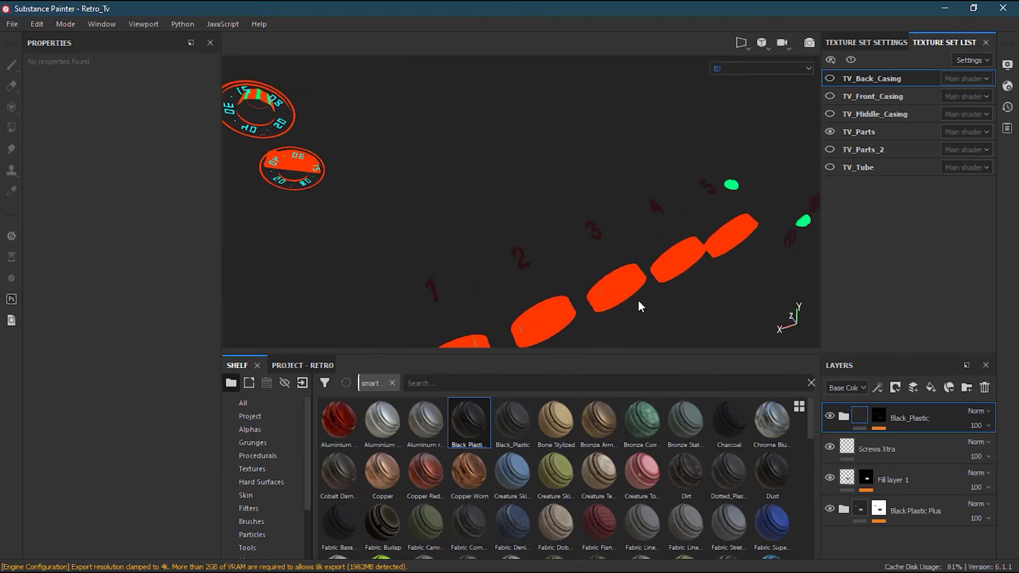
pyautogui.click(747, 68)
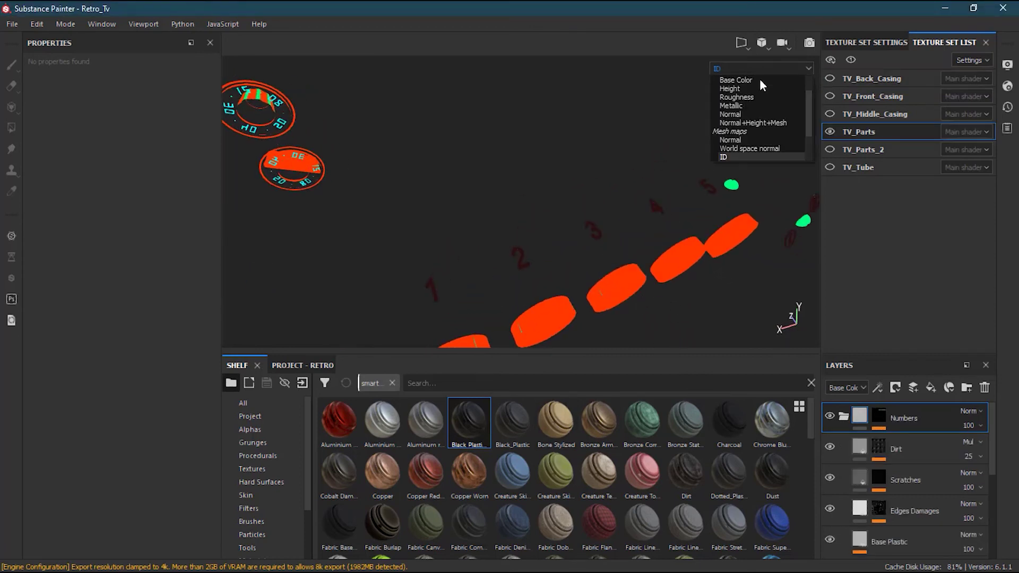
pyautogui.click(756, 87)
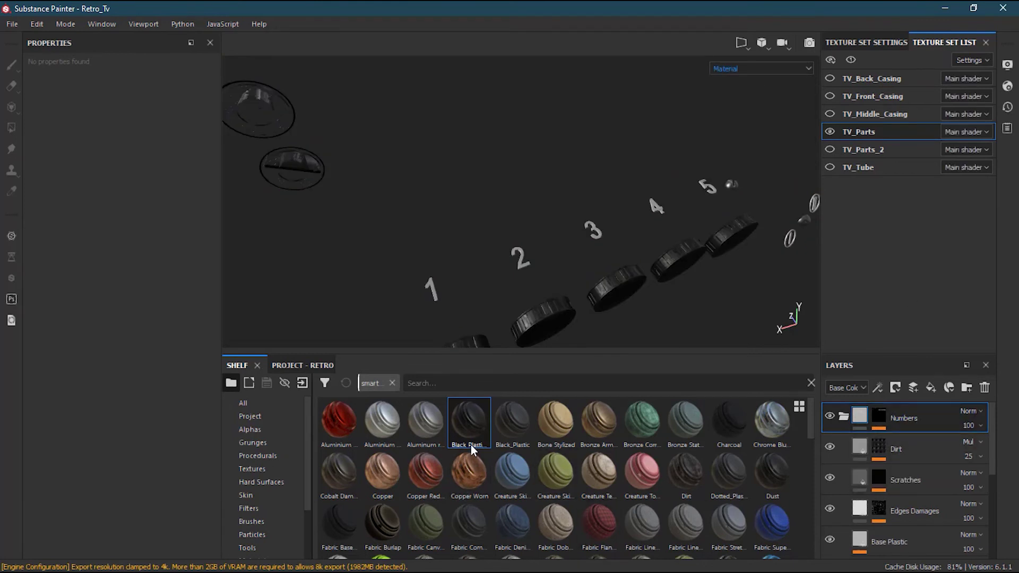
pyautogui.moveTo(469, 432); pyautogui.dragTo(523, 261)
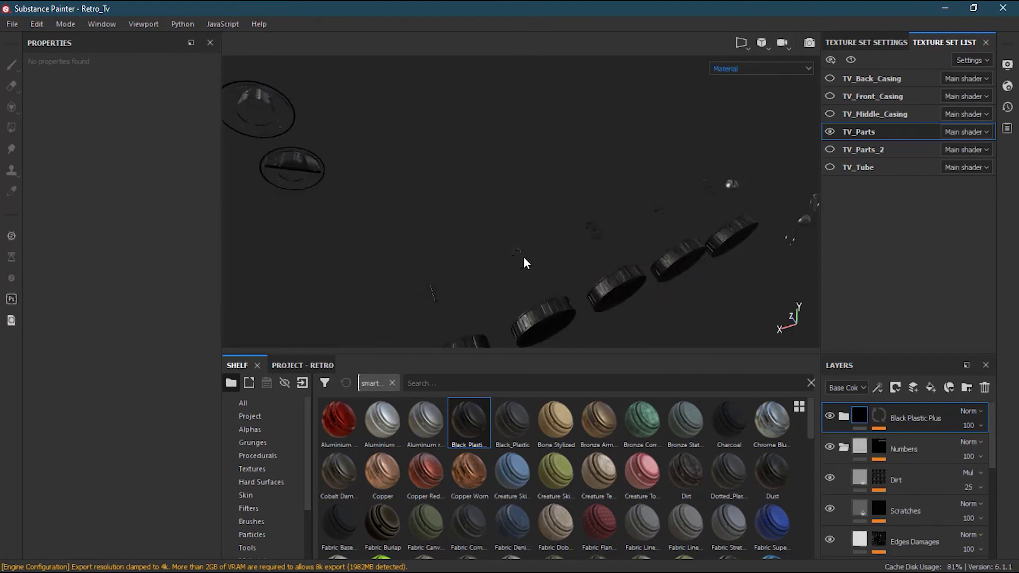
pyautogui.keyDown('alt'); pyautogui.moveTo(637, 278); pyautogui.dragTo(562, 269); pyautogui.keyUp('alt')
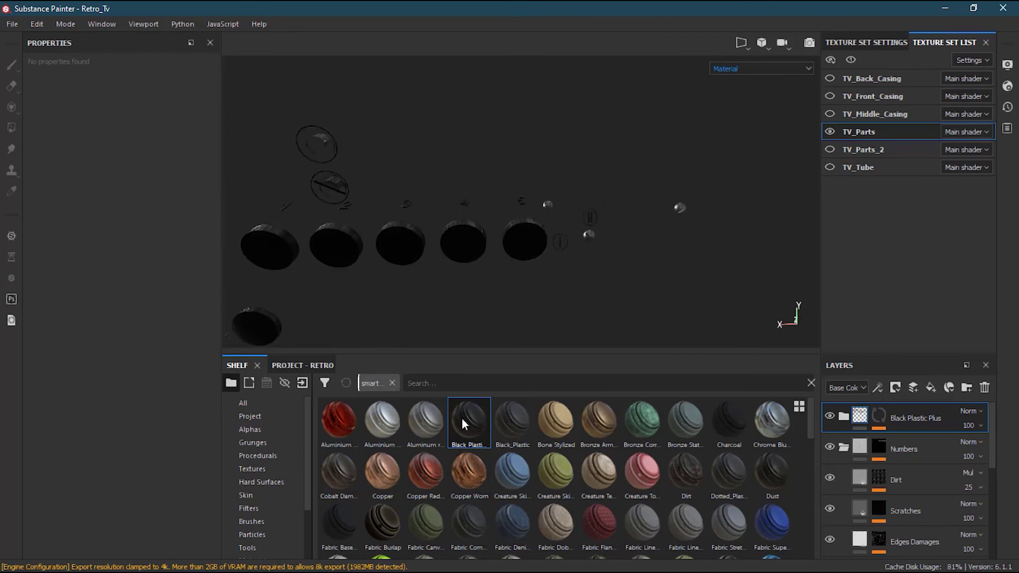
pyautogui.keyDown('alt'); pyautogui.moveTo(599, 248); pyautogui.dragTo(663, 207); pyautogui.keyUp('alt')
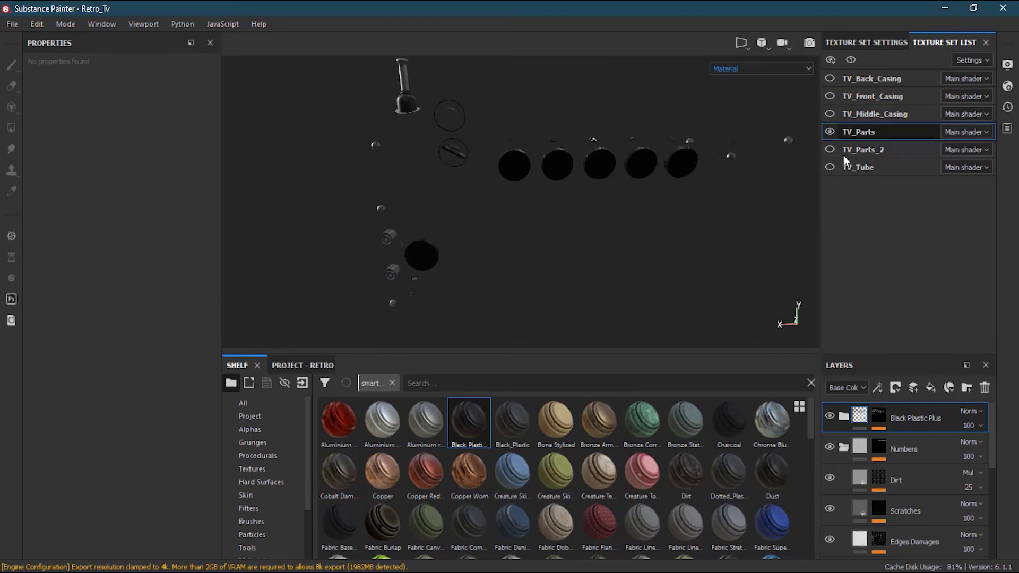
# Step: Show TV_Back_Casing together with TV_Parts and examine the label area, vents and connectors on the TV's rear
pyautogui.click(830, 79)
pyautogui.keyDown('alt'); pyautogui.moveTo(611, 98); pyautogui.dragTo(473, 271); pyautogui.keyUp('alt')
pyautogui.keyDown('alt'); pyautogui.moveTo(473, 270); pyautogui.dragTo(716, 186, button='right'); pyautogui.keyUp('alt')
pyautogui.keyDown('alt'); pyautogui.moveTo(600, 204); pyautogui.dragTo(690, 215); pyautogui.keyUp('alt')
pyautogui.keyDown('alt'); pyautogui.moveTo(571, 233); pyautogui.dragTo(598, 182); pyautogui.keyUp('alt')
pyautogui.keyDown('alt'); pyautogui.moveTo(597, 182); pyautogui.dragTo(626, 274, button='right'); pyautogui.keyUp('alt')
pyautogui.keyDown('alt'); pyautogui.moveTo(626, 274); pyautogui.dragTo(611, 204); pyautogui.keyUp('alt')
pyautogui.keyDown('alt'); pyautogui.moveTo(610, 205); pyautogui.dragTo(618, 211, button='middle'); pyautogui.keyUp('alt')
pyautogui.keyDown('alt'); pyautogui.moveTo(618, 210); pyautogui.dragTo(616, 192); pyautogui.keyUp('alt')
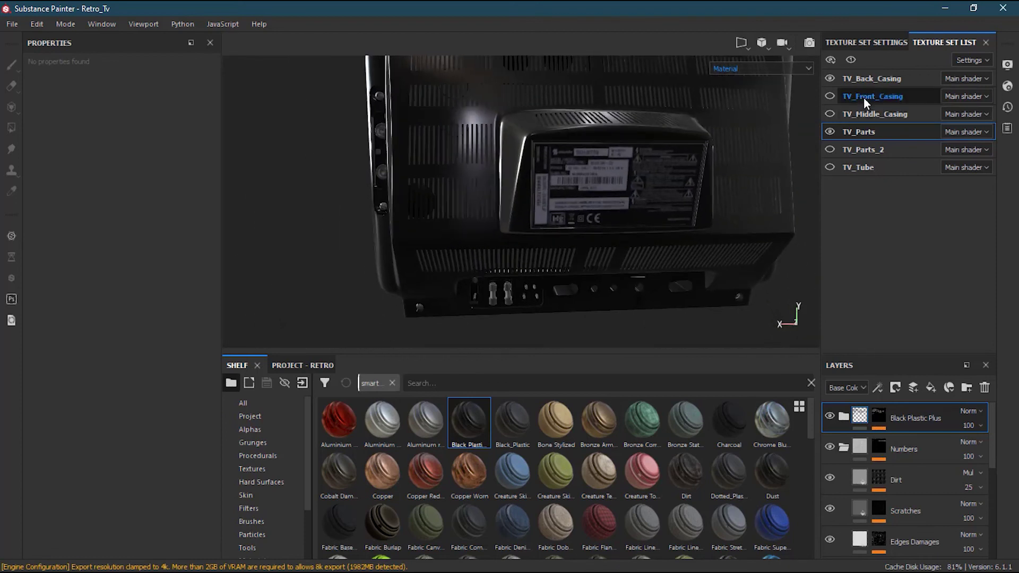
# Step: Hide TV_Back_Casing and TV_Parts, and make TV_Parts_2 the only visible and active texture set
pyautogui.click(829, 132)
pyautogui.click(827, 130)
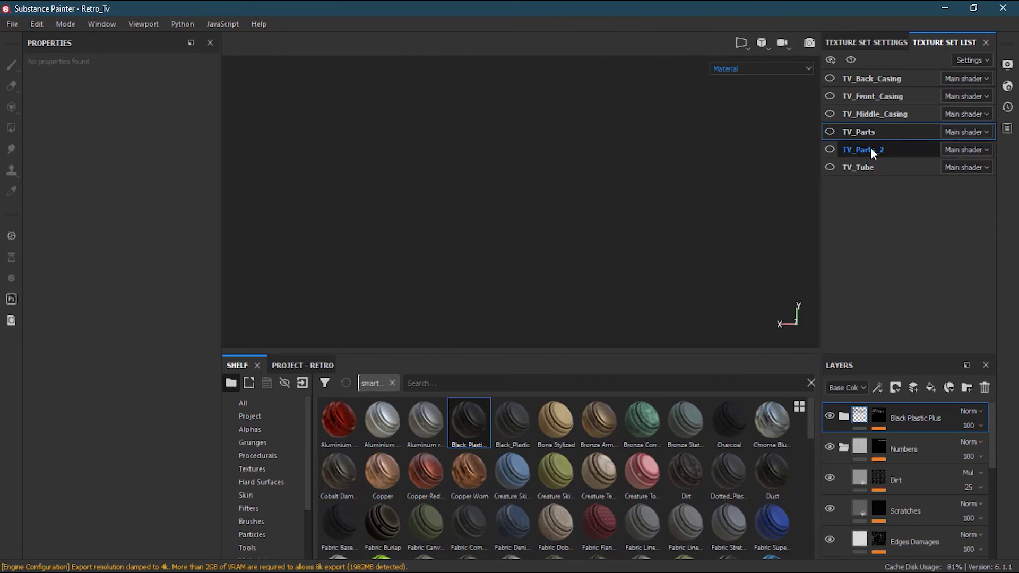
pyautogui.click(829, 150)
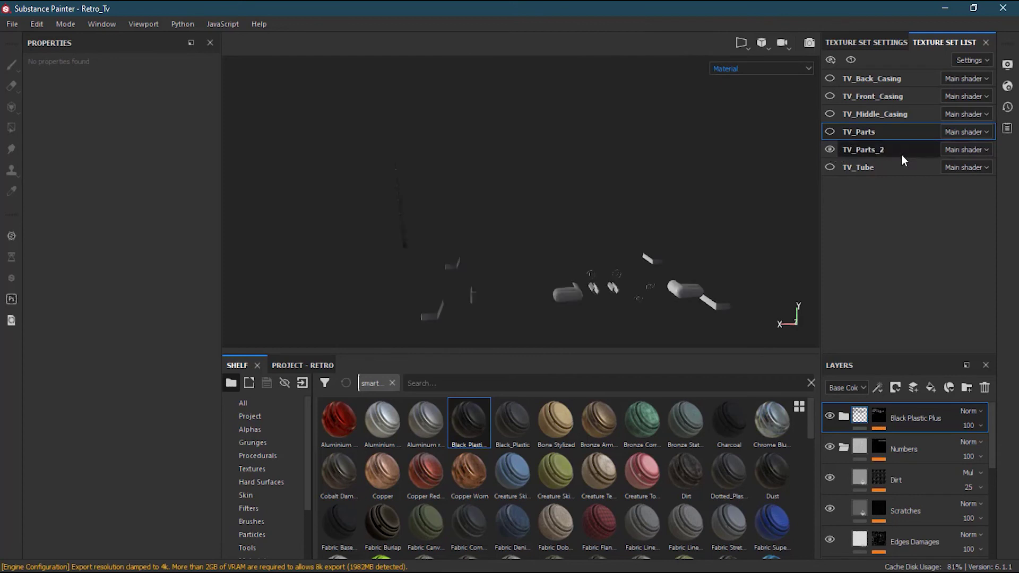
pyautogui.click(880, 153)
# Step: Display the ID map in the viewport and examine the ID colours of the TV_Parts_2 components
pyautogui.click(751, 68)
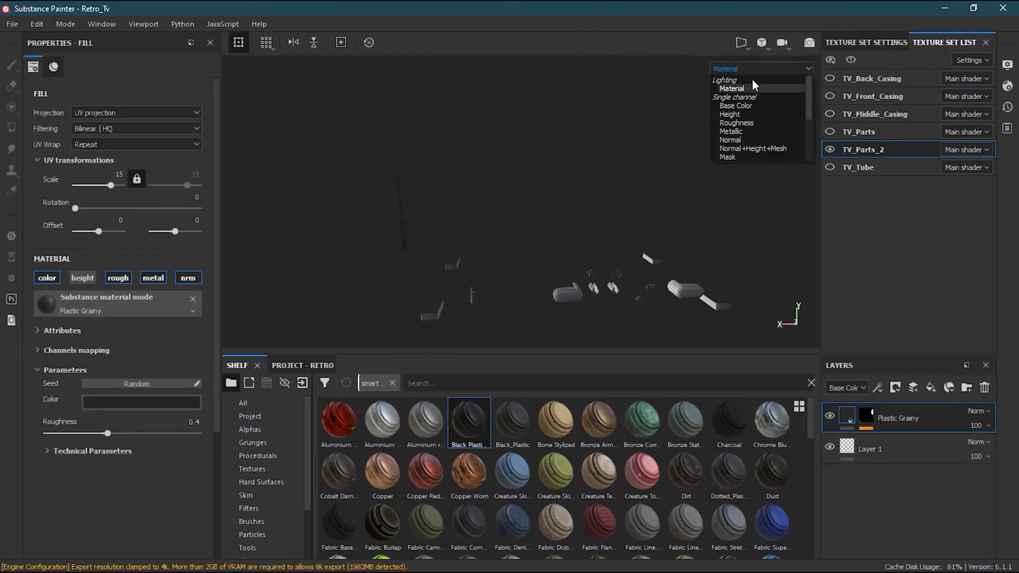
pyautogui.scroll(-1, 765, 106)
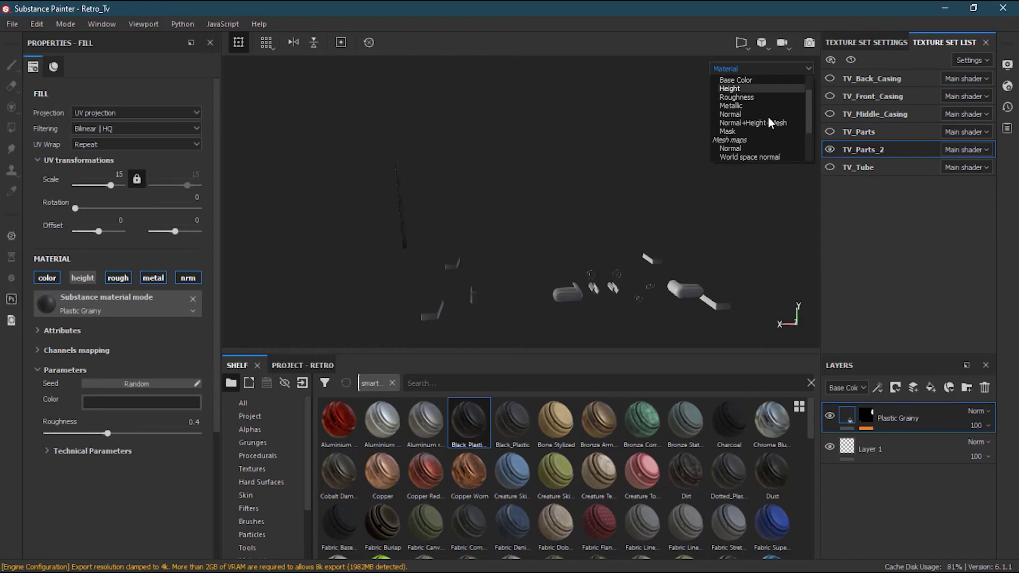
pyautogui.scroll(-2, 771, 135)
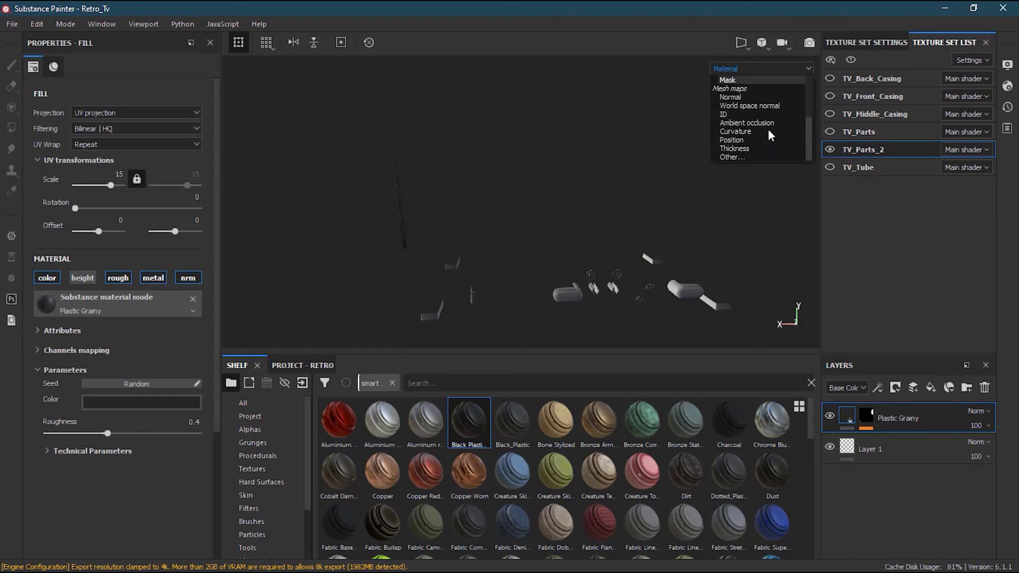
pyautogui.click(744, 114)
pyautogui.keyDown('alt'); pyautogui.moveTo(694, 243); pyautogui.dragTo(277, 200); pyautogui.keyUp('alt')
pyautogui.keyDown('alt'); pyautogui.moveTo(571, 243); pyautogui.dragTo(609, 260); pyautogui.keyUp('alt')
pyautogui.keyDown('alt'); pyautogui.moveTo(614, 226); pyautogui.dragTo(621, 233); pyautogui.keyUp('alt')
# Step: Return the viewport to Material display and apply the Black Plastic Plus smart material to the dark red ID parts of TV_Parts_2
pyautogui.click(748, 68)
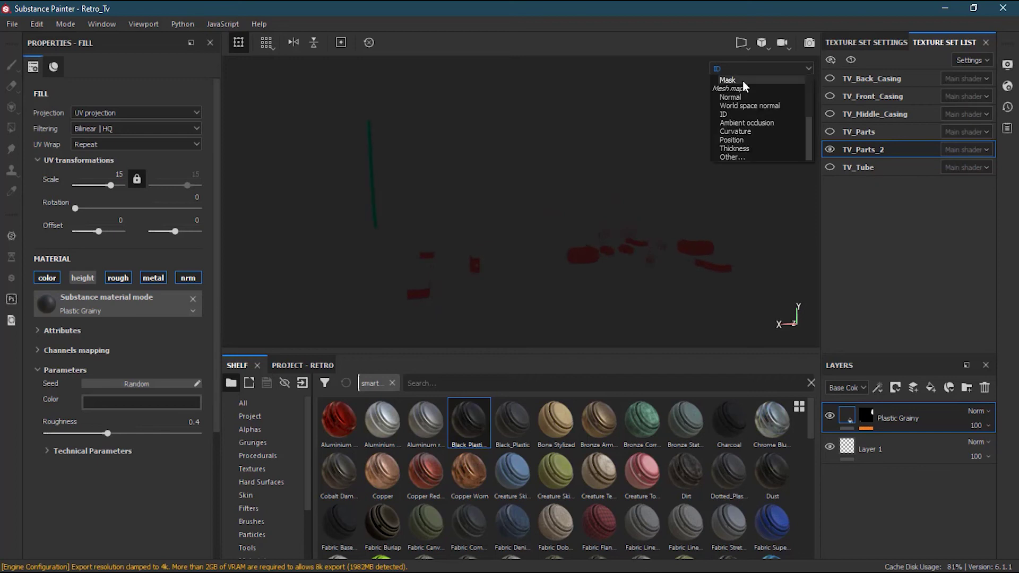
pyautogui.click(755, 92)
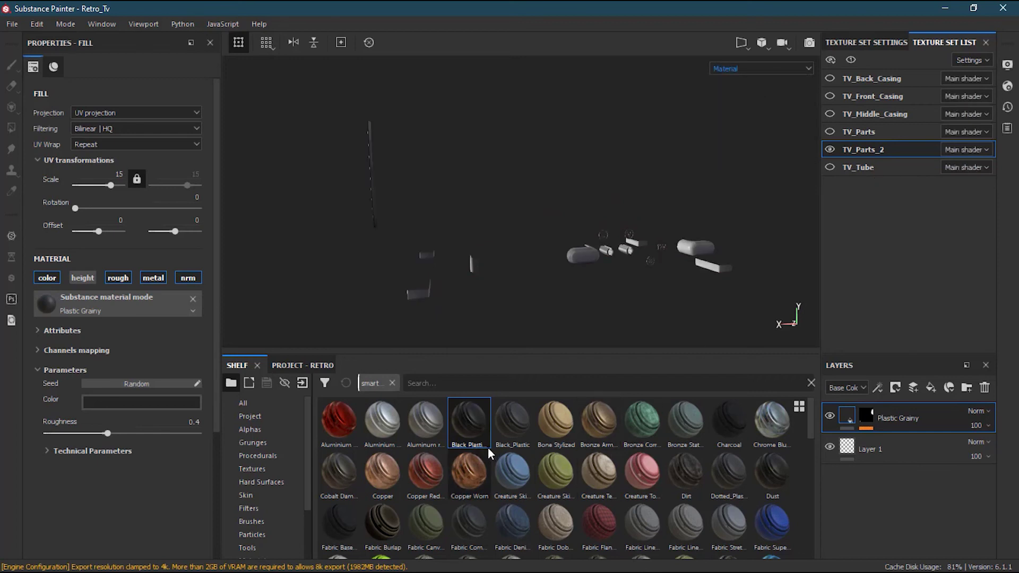
pyautogui.moveTo(480, 440)
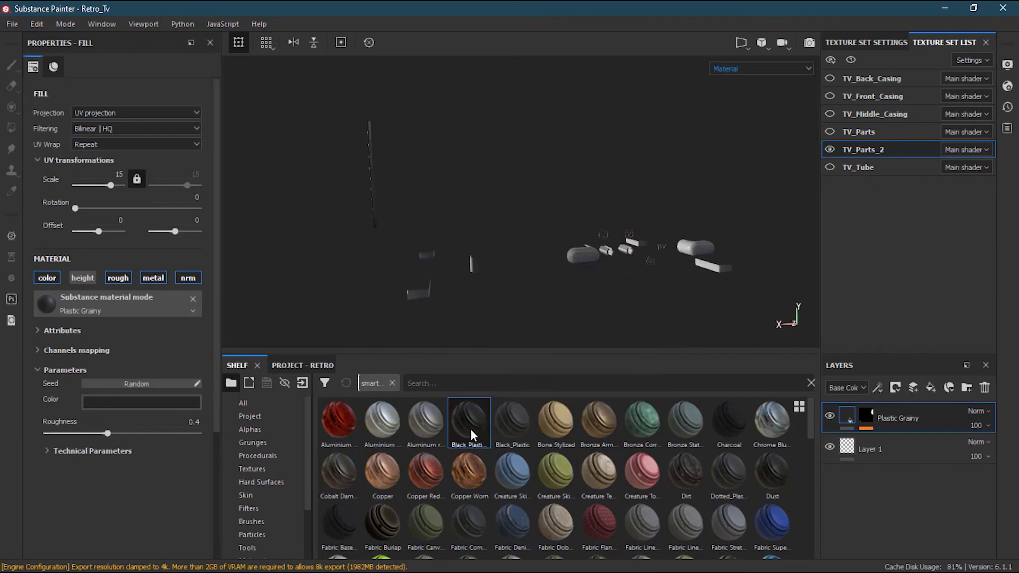
pyautogui.moveTo(480, 426); pyautogui.dragTo(583, 260)
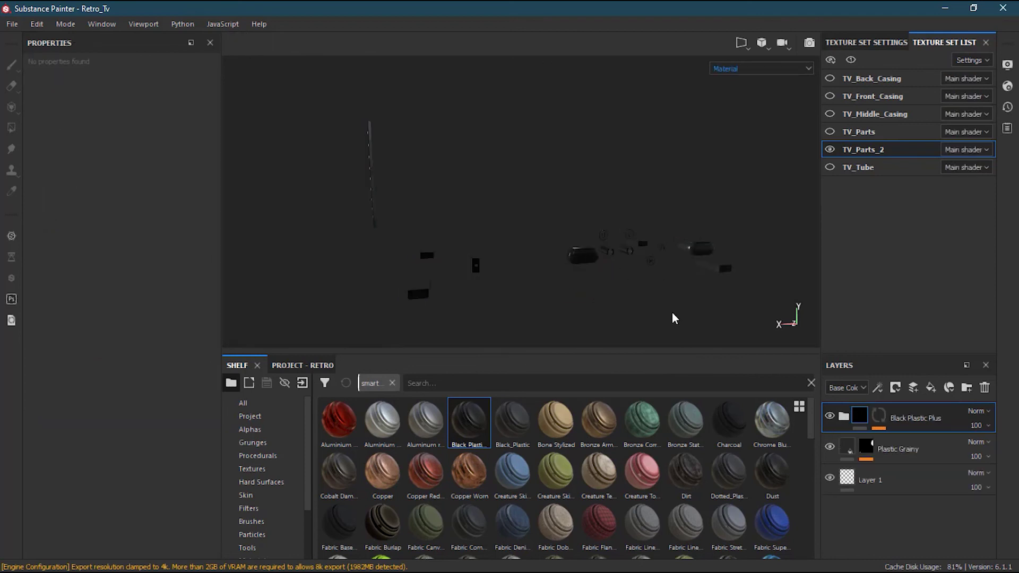
pyautogui.keyDown('alt'); pyautogui.moveTo(683, 301); pyautogui.dragTo(610, 233); pyautogui.keyUp('alt')
# Step: Make all the TV's casing and parts texture sets visible again
pyautogui.click(829, 132)
pyautogui.click(830, 114)
pyautogui.click(830, 96)
pyautogui.click(830, 79)
# Step: Inspect the complete textured TV, including its screen, front frame, dials and speaker grille
pyautogui.keyDown('alt'); pyautogui.moveTo(637, 223); pyautogui.dragTo(480, 259); pyautogui.keyUp('alt')
pyautogui.scroll(-3, 480, 258)
pyautogui.keyDown('alt'); pyautogui.moveTo(469, 269); pyautogui.dragTo(630, 235, button='middle'); pyautogui.keyUp('alt')
pyautogui.moveTo(630, 235)
pyautogui.keyDown('alt'); pyautogui.mouseDown()
pyautogui.moveTo(696, 286)
pyautogui.moveTo(734, 223)
pyautogui.moveTo(630, 248)
pyautogui.moveTo(631, 231)
pyautogui.mouseUp(); pyautogui.keyUp('alt')
pyautogui.keyDown('alt'); pyautogui.moveTo(632, 231); pyautogui.dragTo(536, 253, button='middle'); pyautogui.keyUp('alt')
pyautogui.keyDown('alt'); pyautogui.moveTo(536, 253); pyautogui.dragTo(475, 269, button='right'); pyautogui.keyUp('alt')
pyautogui.keyDown('alt'); pyautogui.moveTo(475, 268); pyautogui.dragTo(568, 254); pyautogui.keyUp('alt')
pyautogui.keyDown('alt'); pyautogui.moveTo(568, 255); pyautogui.dragTo(474, 263, button='right'); pyautogui.keyUp('alt')
pyautogui.keyDown('alt'); pyautogui.moveTo(474, 263); pyautogui.dragTo(557, 243, button='middle'); pyautogui.keyUp('alt')
pyautogui.keyDown('alt'); pyautogui.moveTo(558, 243); pyautogui.dragTo(623, 284); pyautogui.keyUp('alt')
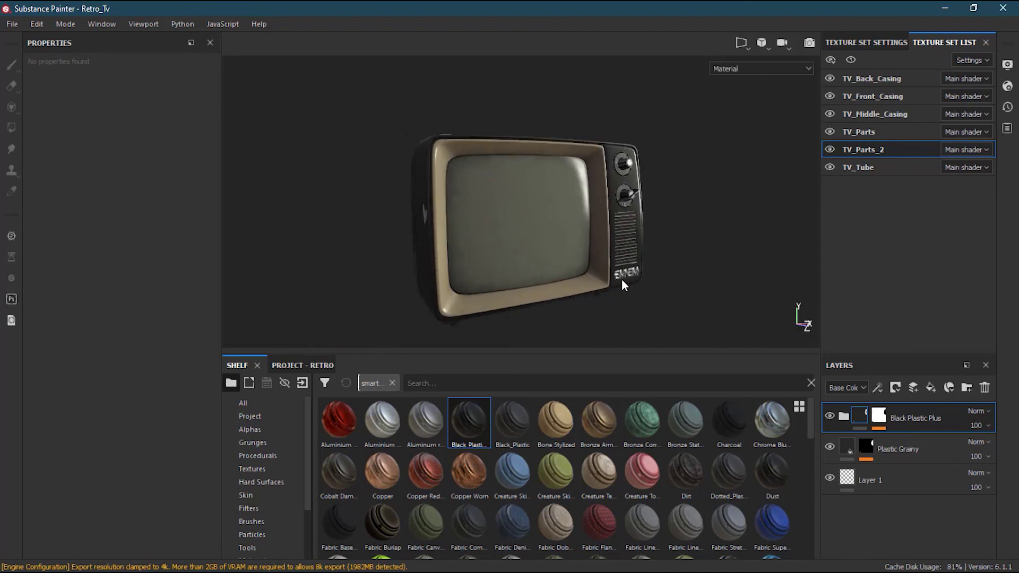
pyautogui.keyDown('alt'); pyautogui.moveTo(558, 236); pyautogui.dragTo(605, 268); pyautogui.keyUp('alt')
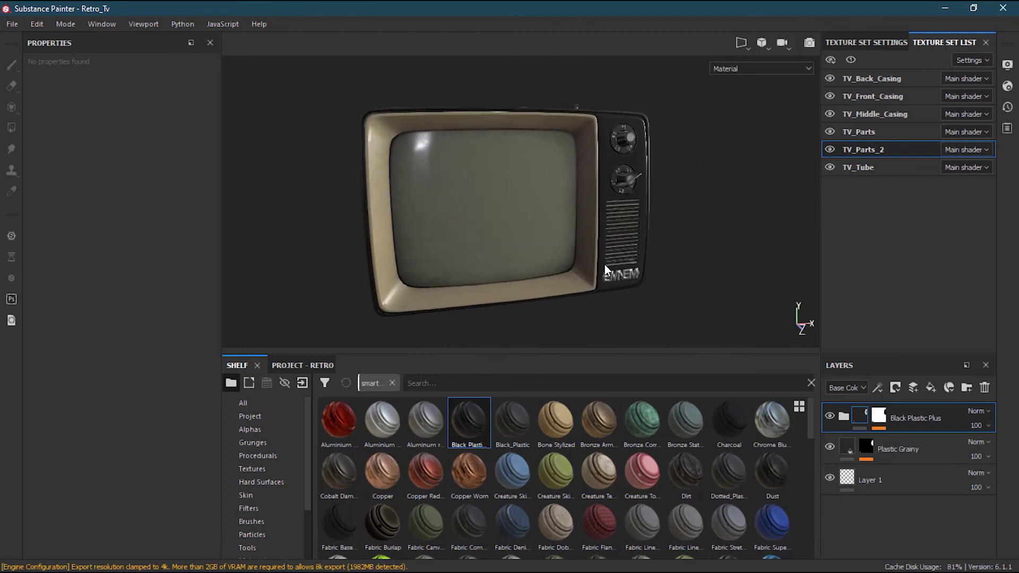
pyautogui.keyDown('alt'); pyautogui.moveTo(691, 260); pyautogui.dragTo(551, 379); pyautogui.keyUp('alt')
pyautogui.keyDown('alt'); pyautogui.moveTo(599, 222); pyautogui.dragTo(524, 255); pyautogui.keyUp('alt')
pyautogui.moveTo(593, 286)
pyautogui.keyDown('alt'); pyautogui.mouseDown()
pyautogui.moveTo(685, 250)
pyautogui.moveTo(590, 274)
pyautogui.mouseUp(); pyautogui.keyUp('alt')
pyautogui.keyDown('alt'); pyautogui.moveTo(665, 282); pyautogui.dragTo(629, 272); pyautogui.keyUp('alt')
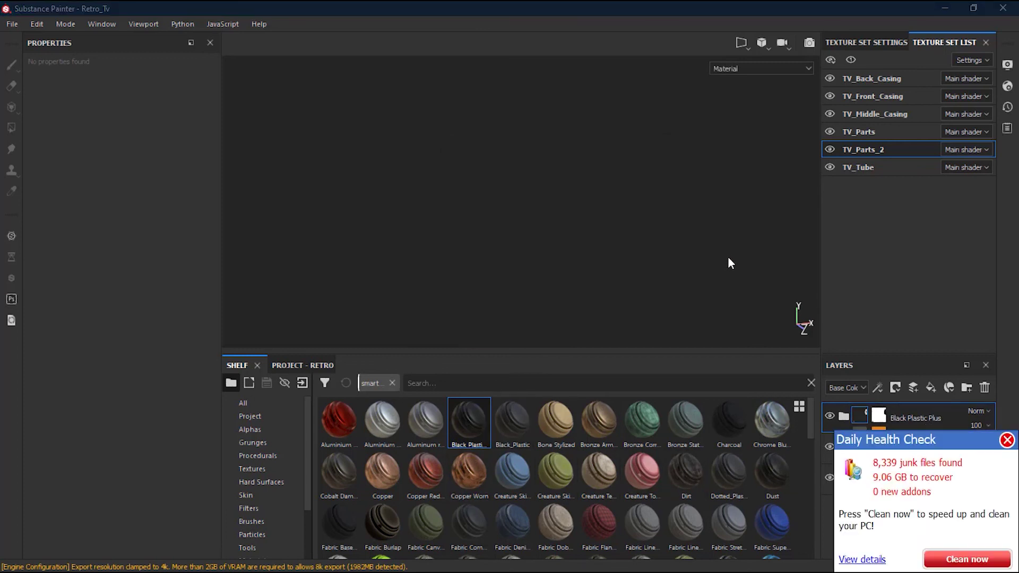
# Step: Dismiss the Daily Health Check pop-up and review the finished TV's materials from several angles
pyautogui.click(1007, 441)
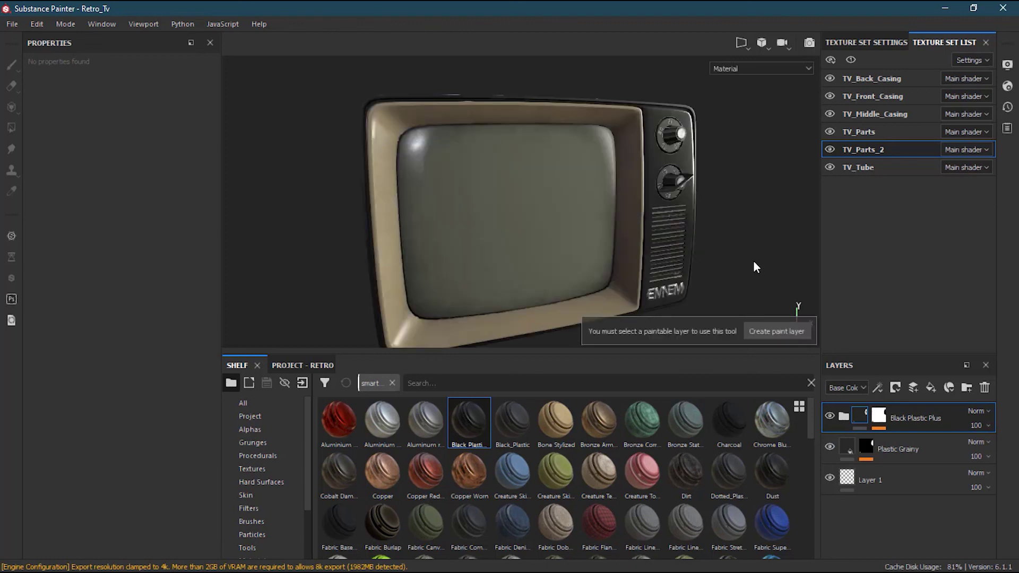
pyautogui.keyDown('alt'); pyautogui.moveTo(726, 251); pyautogui.dragTo(690, 235); pyautogui.keyUp('alt')
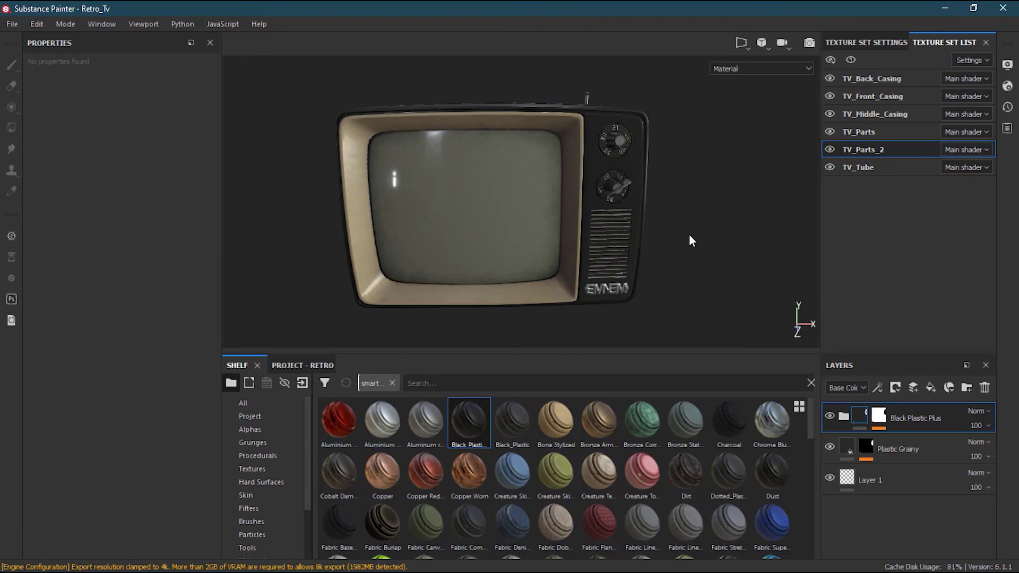
pyautogui.keyDown('alt'); pyautogui.moveTo(432, 198); pyautogui.dragTo(619, 194); pyautogui.keyUp('alt')
pyautogui.keyDown('alt'); pyautogui.moveTo(619, 194); pyautogui.dragTo(667, 198, button='middle'); pyautogui.keyUp('alt')
pyautogui.keyDown('alt'); pyautogui.moveTo(667, 197); pyautogui.dragTo(547, 238); pyautogui.keyUp('alt')
pyautogui.keyDown('alt'); pyautogui.moveTo(701, 252); pyautogui.dragTo(505, 231); pyautogui.keyUp('alt')
pyautogui.keyDown('alt'); pyautogui.moveTo(717, 236); pyautogui.dragTo(573, 243, button='middle'); pyautogui.keyUp('alt')
pyautogui.keyDown('alt'); pyautogui.moveTo(573, 244); pyautogui.dragTo(743, 236); pyautogui.keyUp('alt')
pyautogui.scroll(-3, 558, 245)
pyautogui.keyDown('alt'); pyautogui.moveTo(500, 240); pyautogui.dragTo(620, 215); pyautogui.keyUp('alt')
pyautogui.keyDown('alt'); pyautogui.moveTo(557, 294); pyautogui.dragTo(531, 262); pyautogui.keyUp('alt')
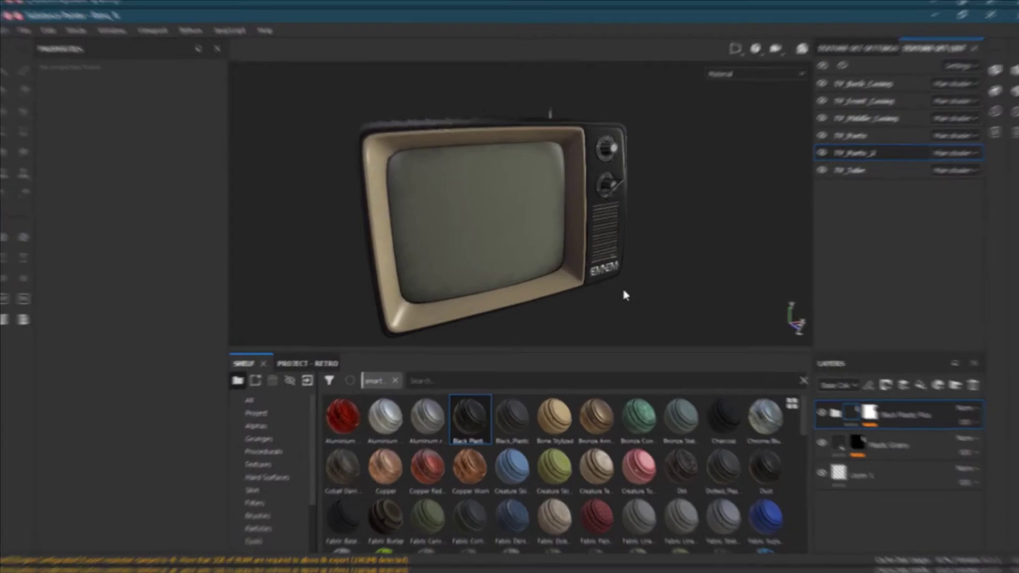